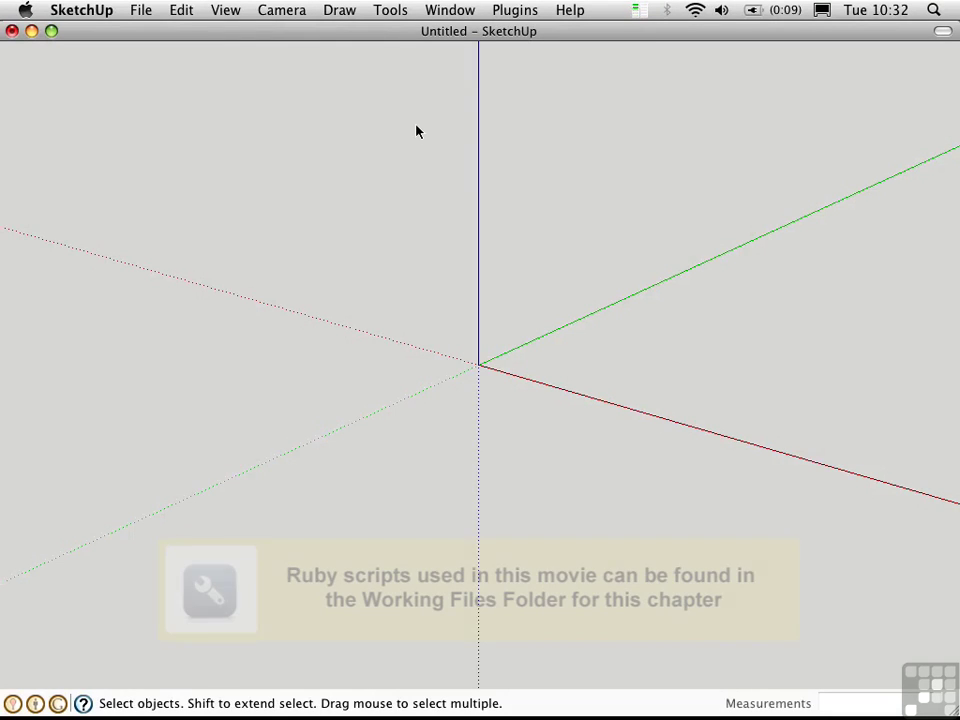
- Enable the Double Line extension in the SketchUp preferences
left_click(81, 10)
left_click(98, 62)
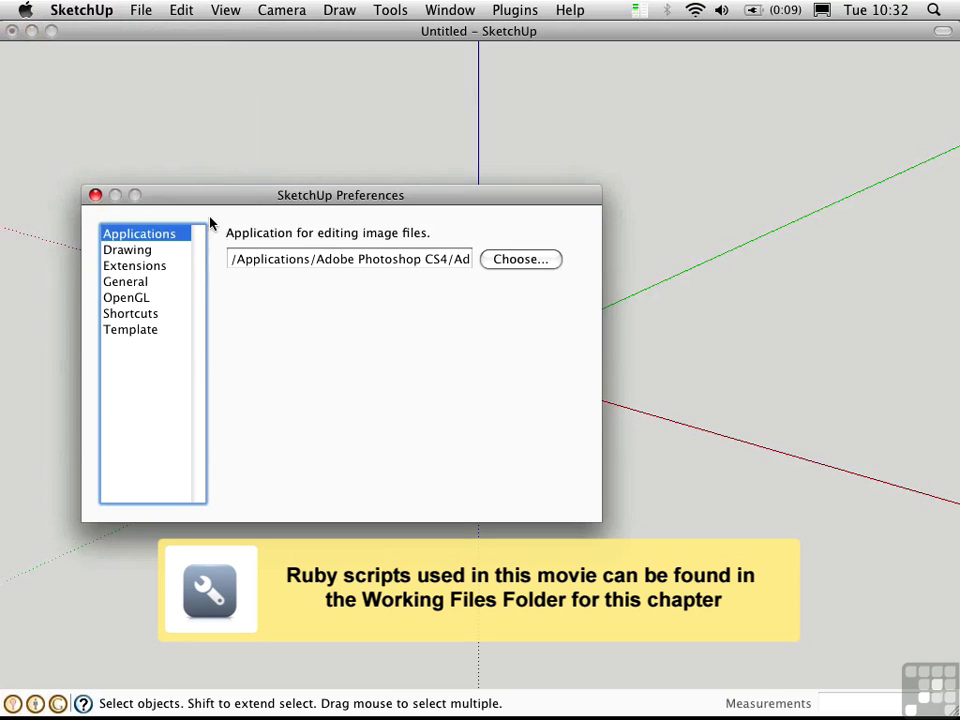
left_click(152, 266)
scroll(555, 240, "down", 10)
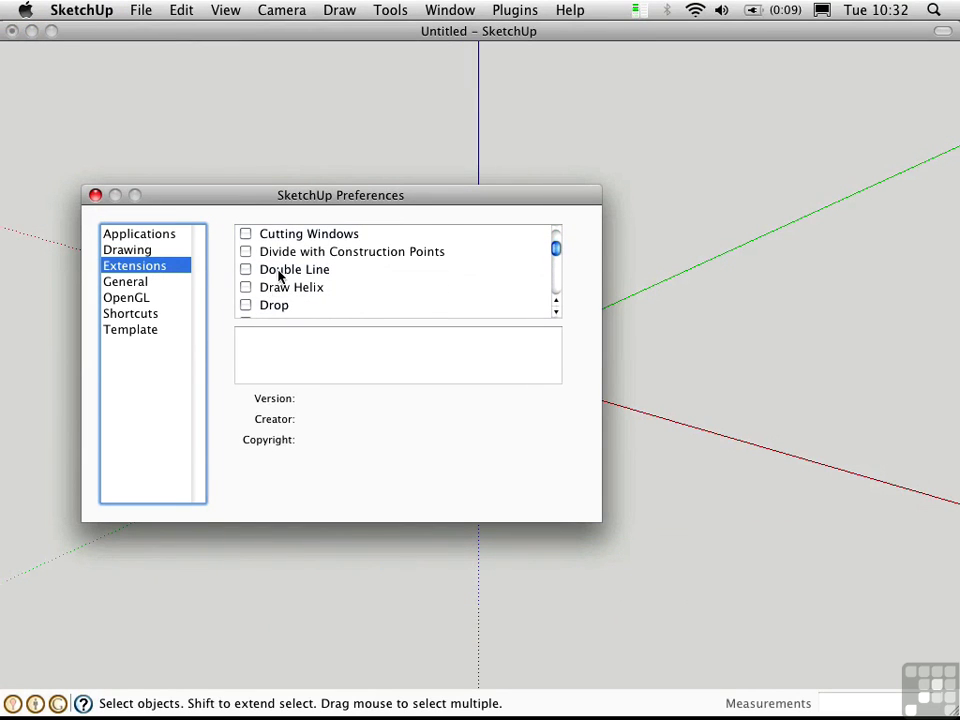
left_click(281, 271)
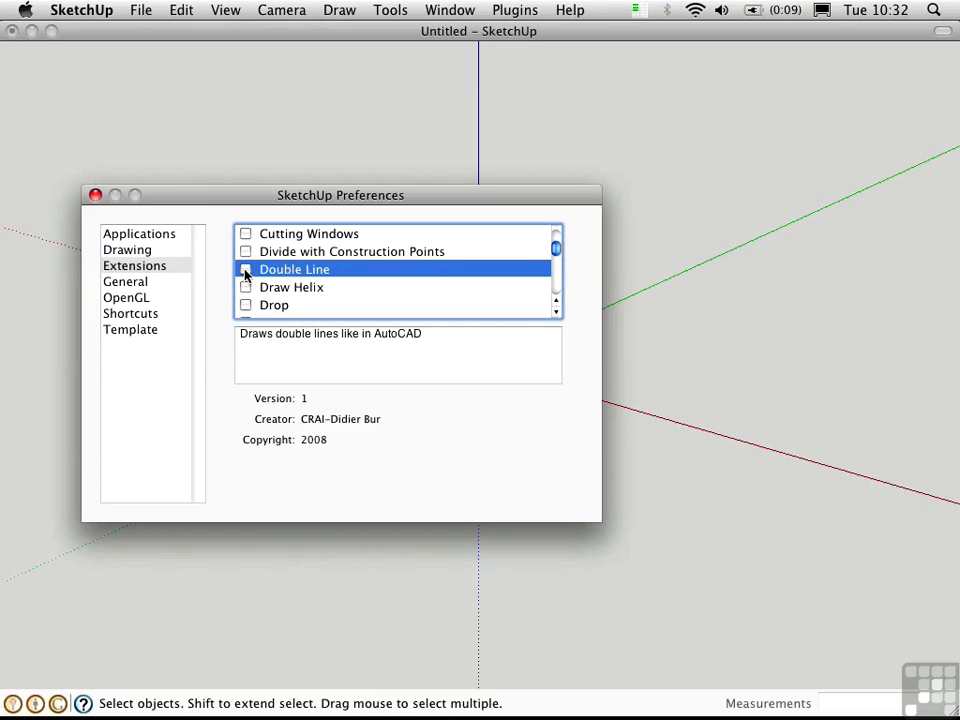
left_click(245, 270)
- Enable the Windowizer extension and close the preferences
left_click_drag(556, 253, 559, 289)
scroll(425, 274, "up", 3)
left_click(298, 282)
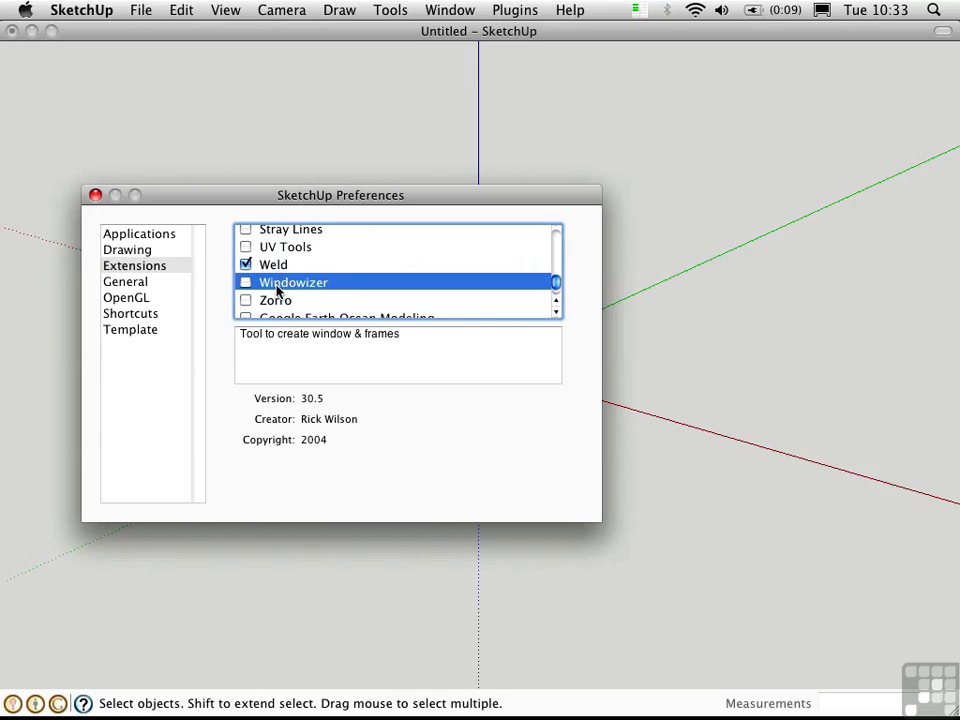
left_click(245, 283)
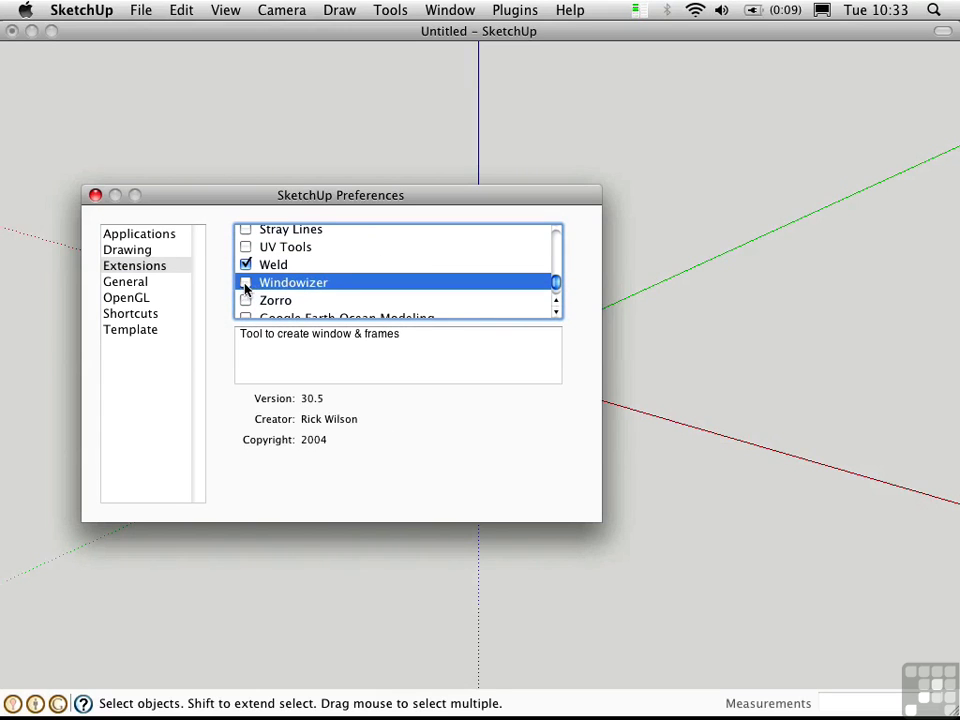
left_click(95, 195)
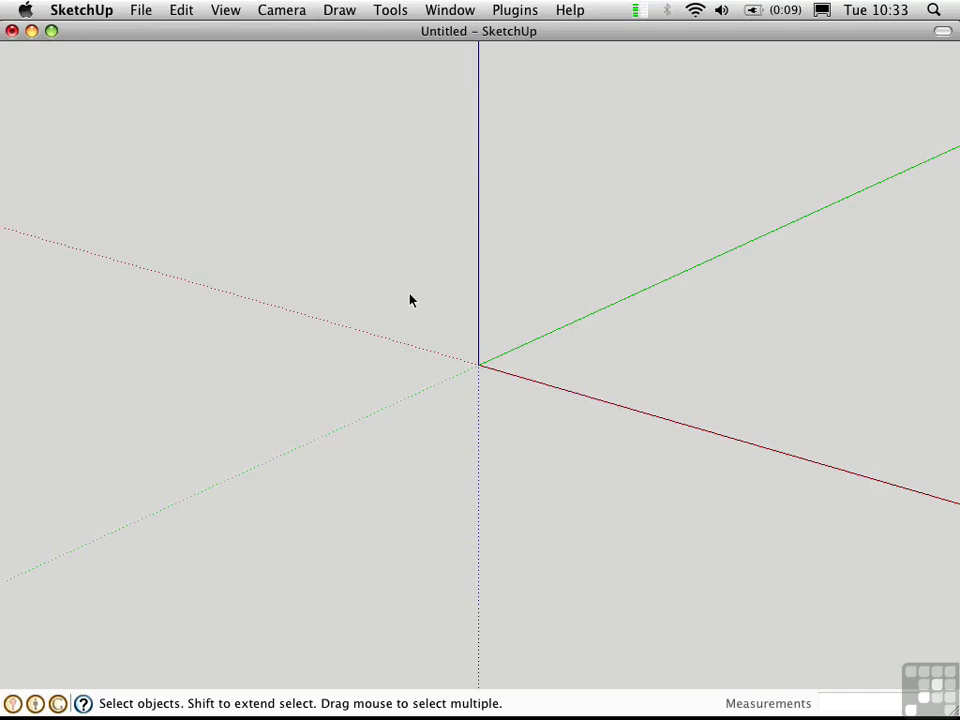
- Start the Double line tool and choose Center justification in its settings
left_click(338, 11)
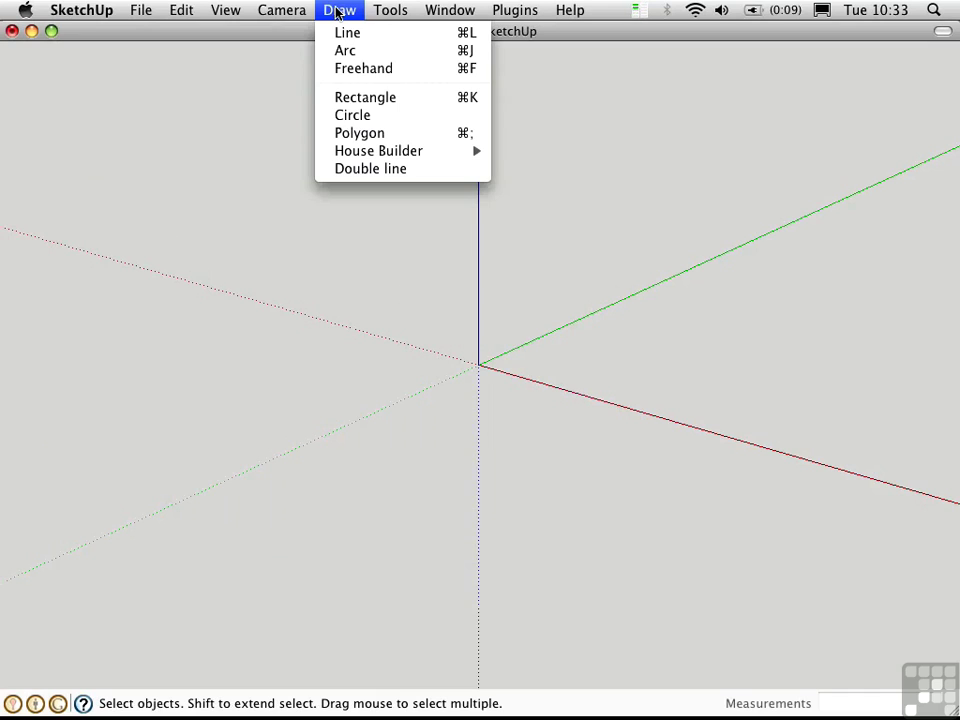
left_click(357, 172)
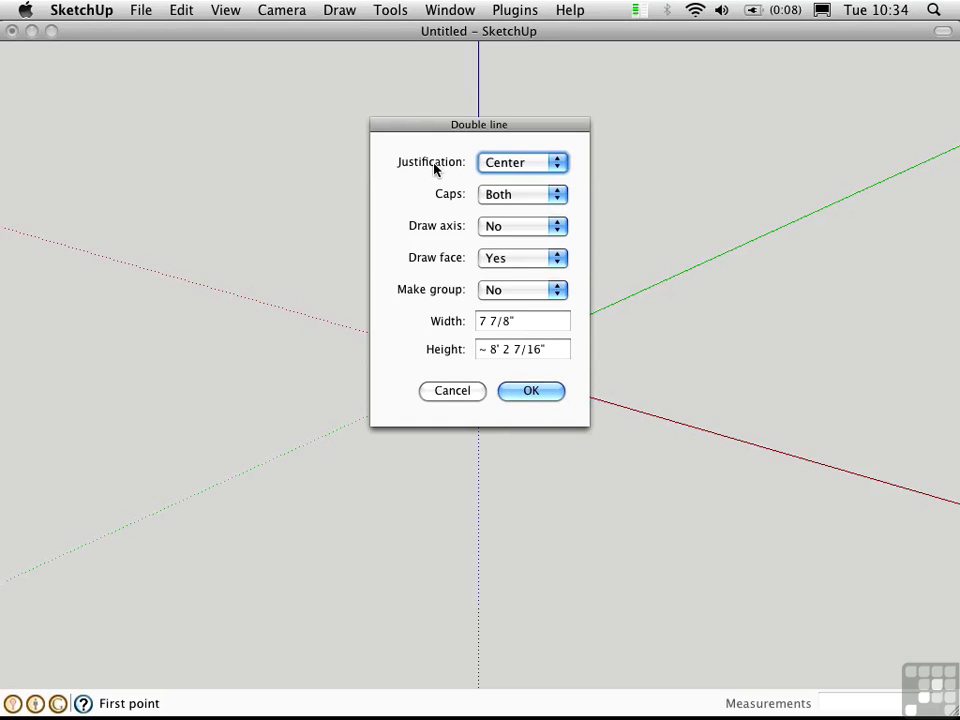
left_click(533, 167)
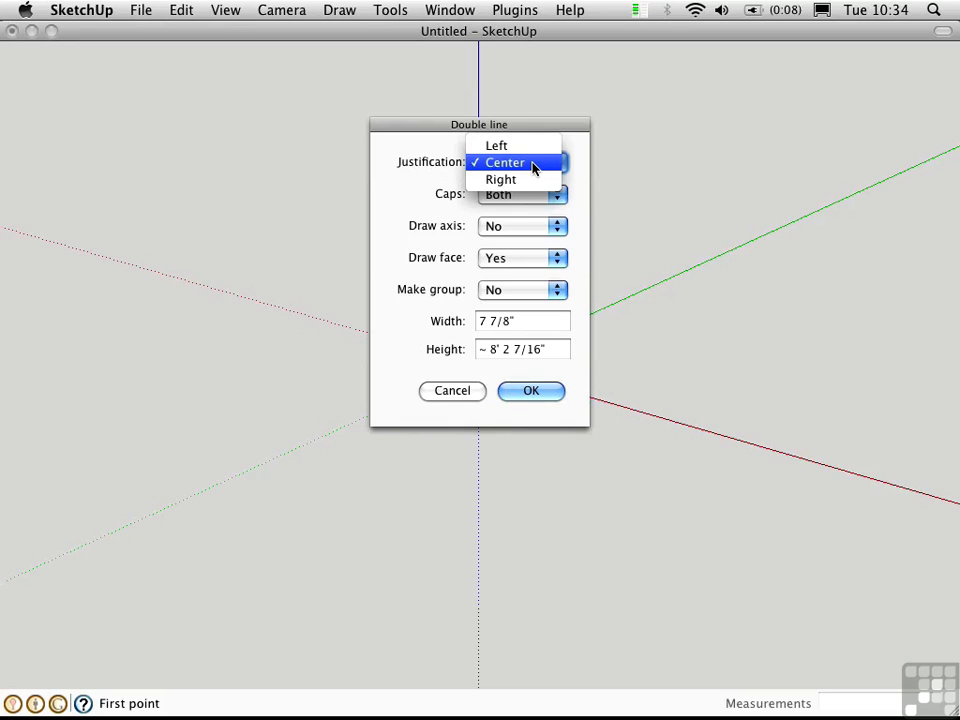
left_click(533, 167)
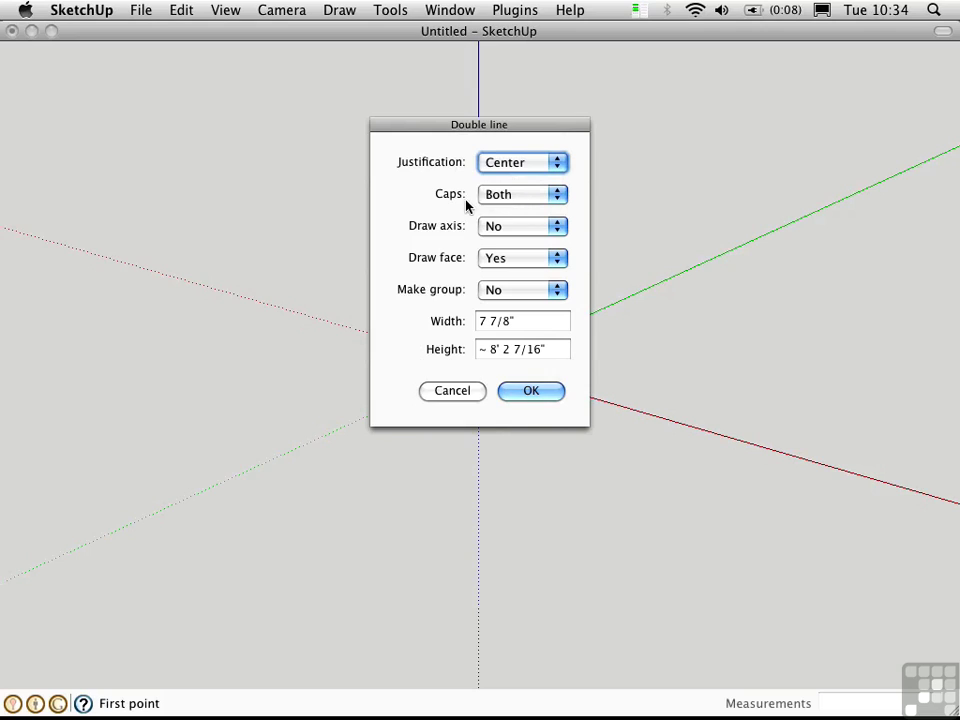
- Set the double line's caps to Start, Draw axis to Yes and Draw face to No
left_click(527, 203)
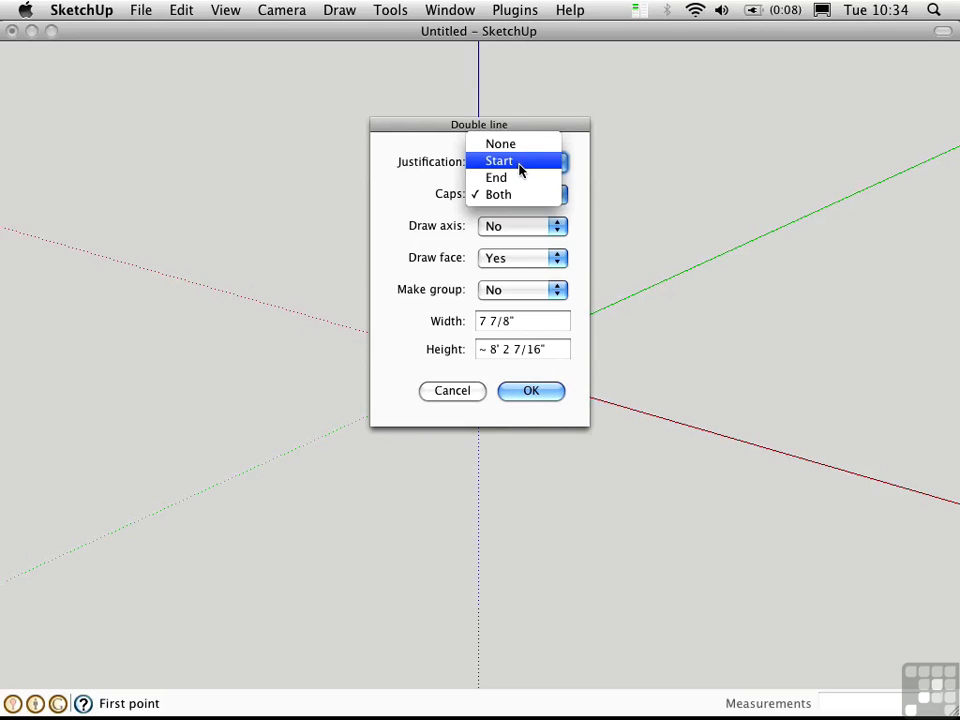
left_click(518, 163)
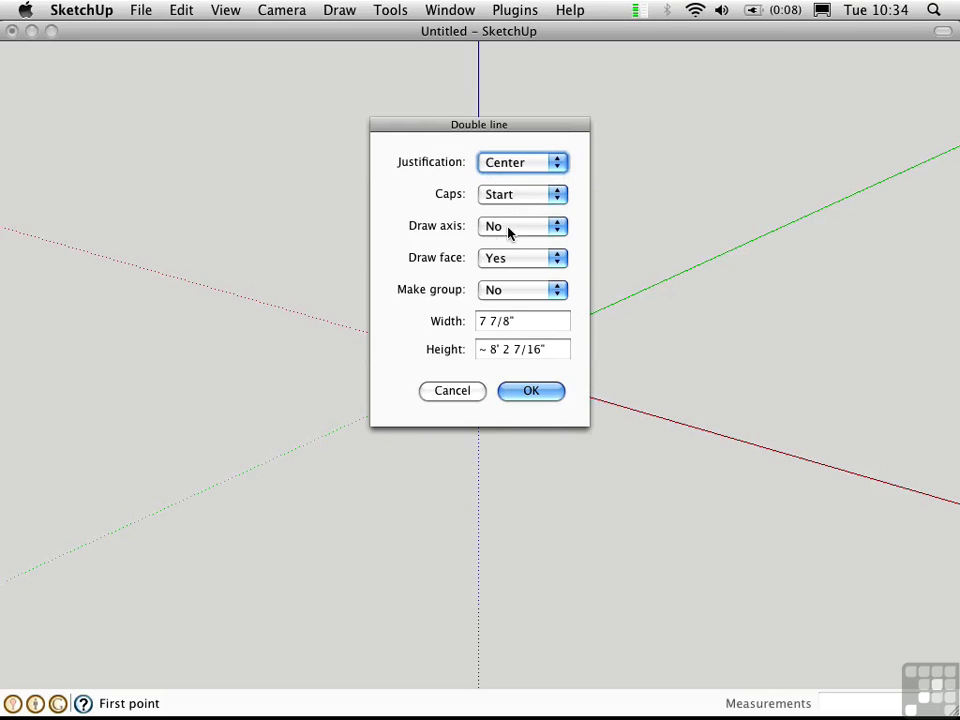
left_click(510, 226)
left_click(514, 212)
left_click(507, 261)
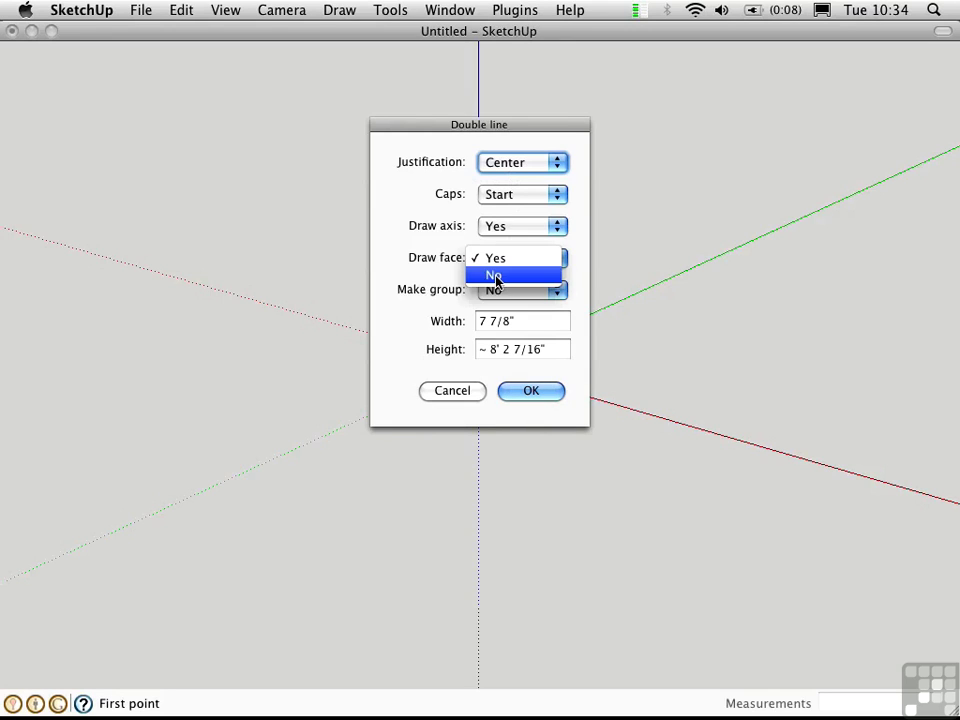
left_click(496, 275)
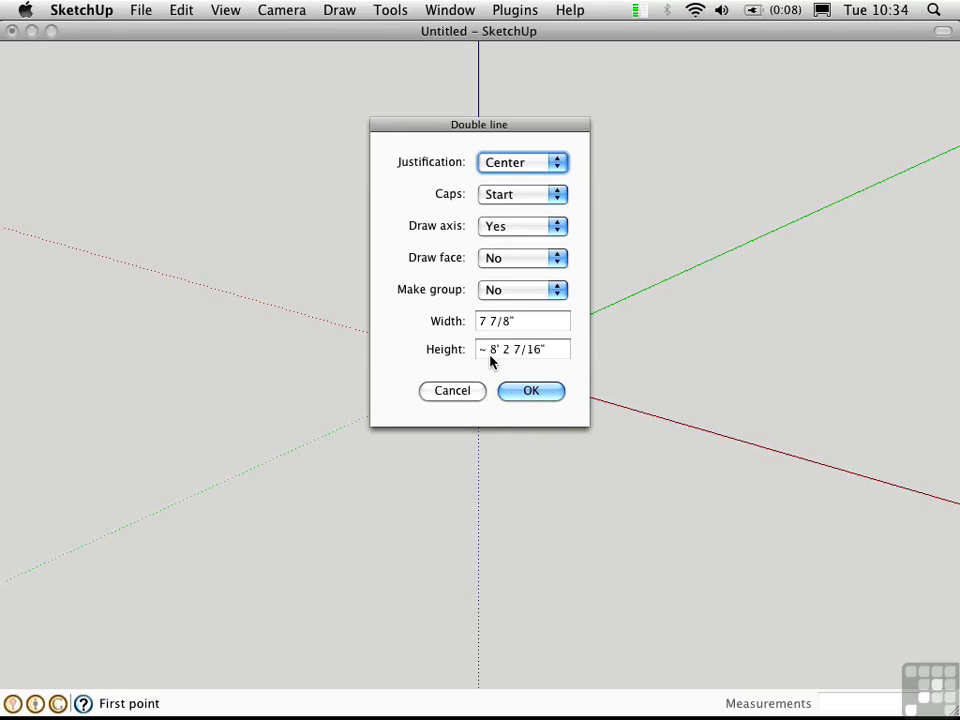
- Set the double line's width to 7" and height to 8', and accept the settings
left_click(507, 322)
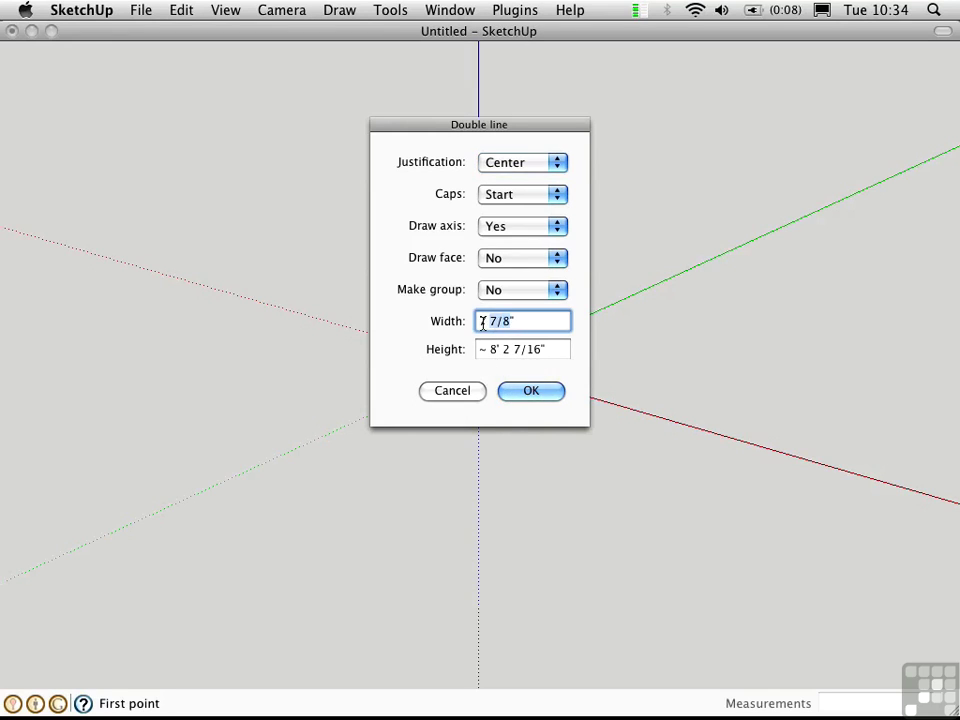
type("7\"")
left_click(551, 349)
left_click_drag(551, 349, 452, 347)
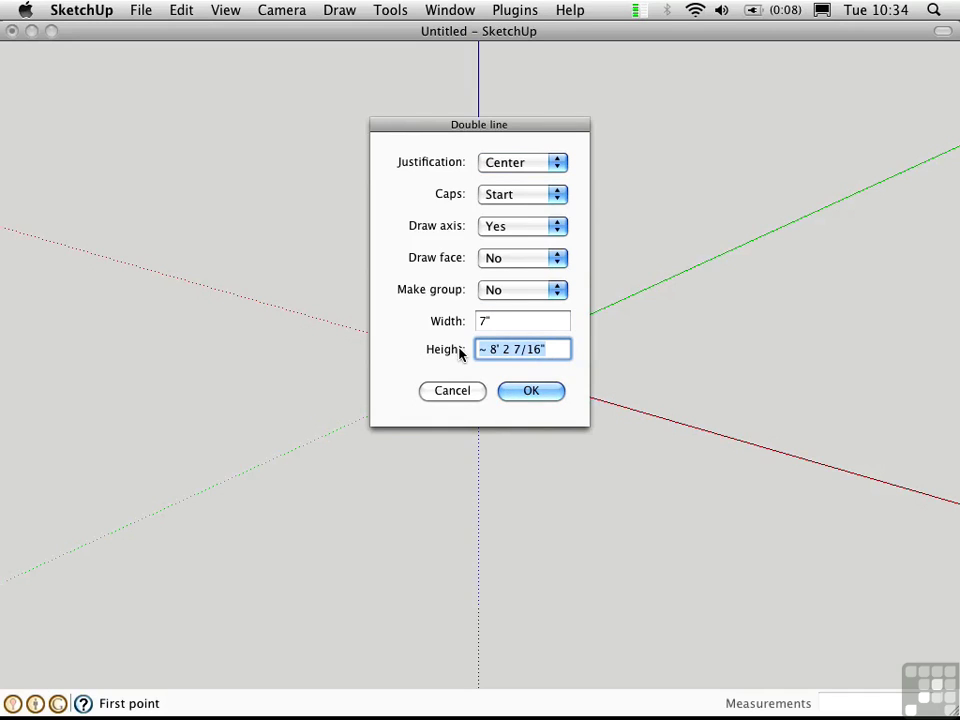
type("8'")
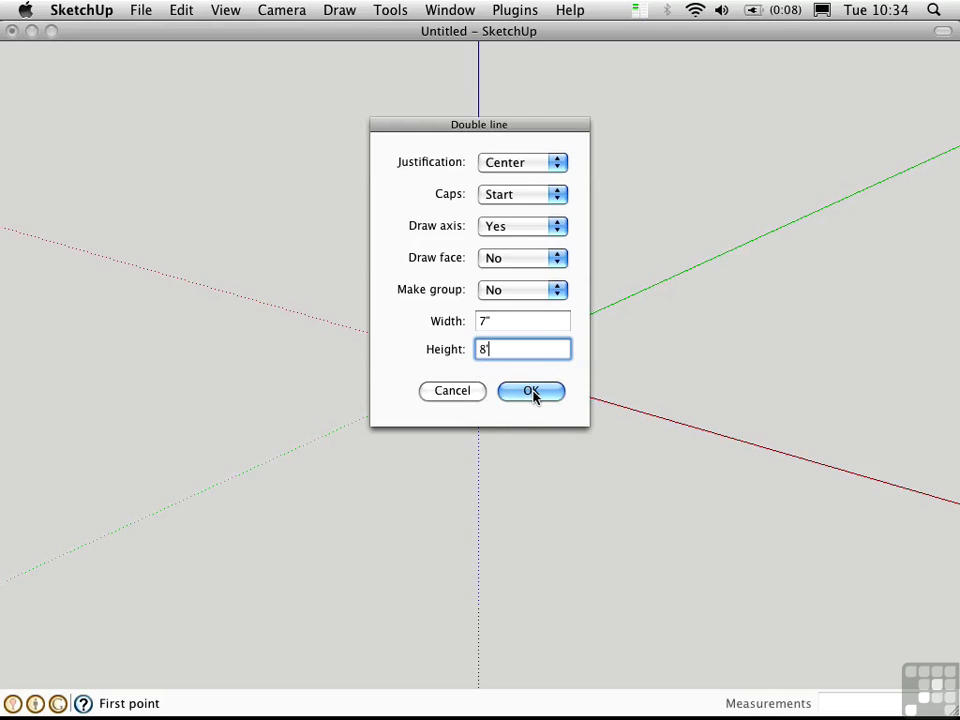
left_click(532, 391)
- Draw an L-shaped double line near the origin, its second segment running about 16' along the red axis, and finish it
middle_click_drag(487, 357, 180, 378)
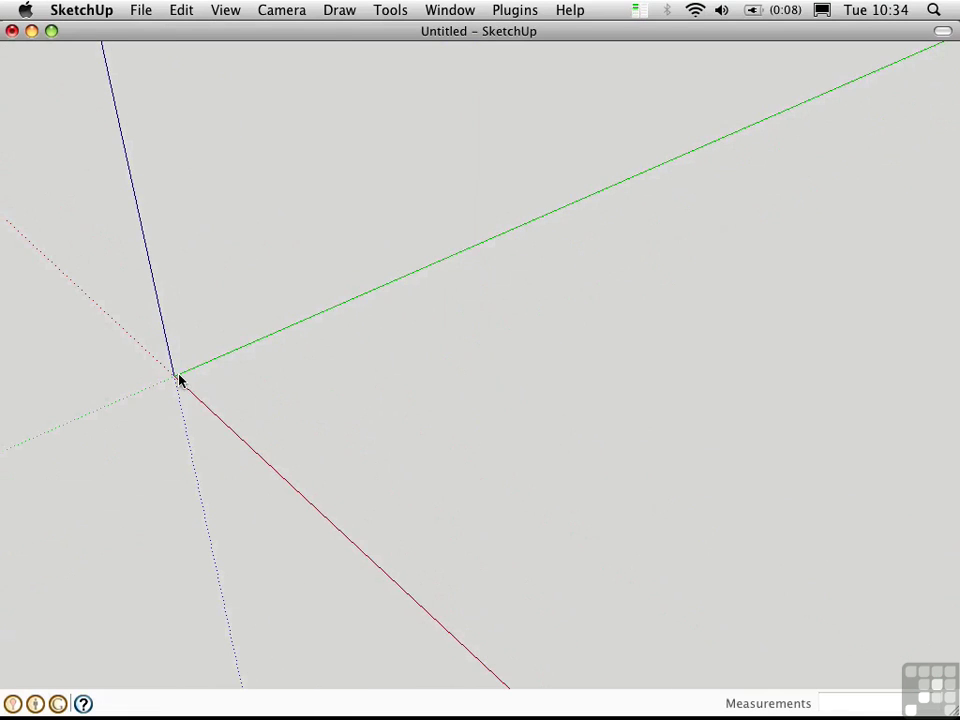
left_click(256, 392)
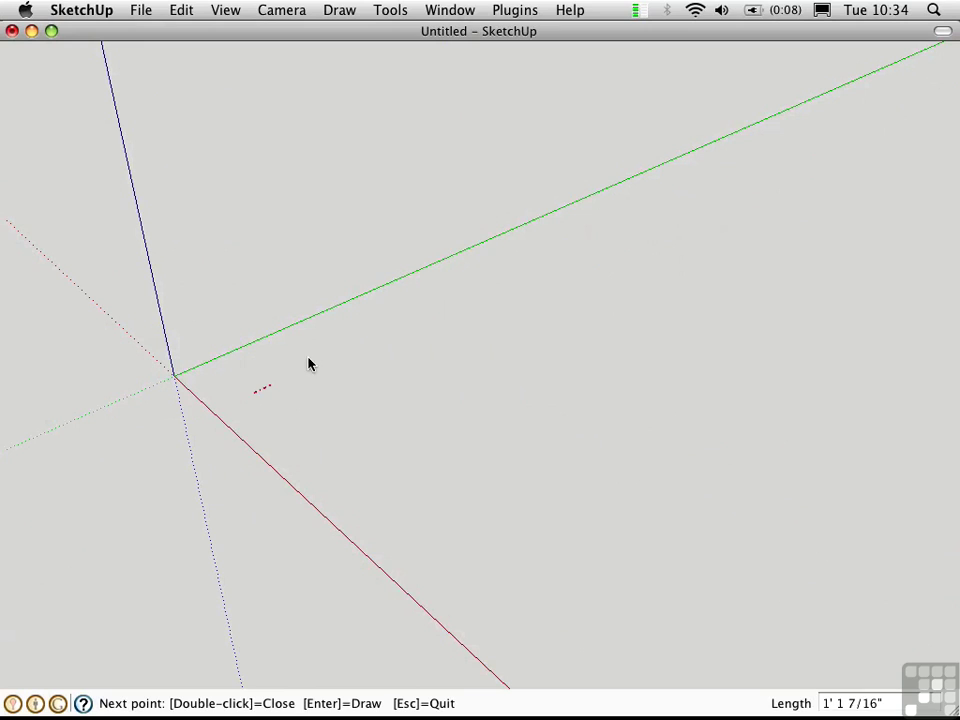
left_click(438, 309)
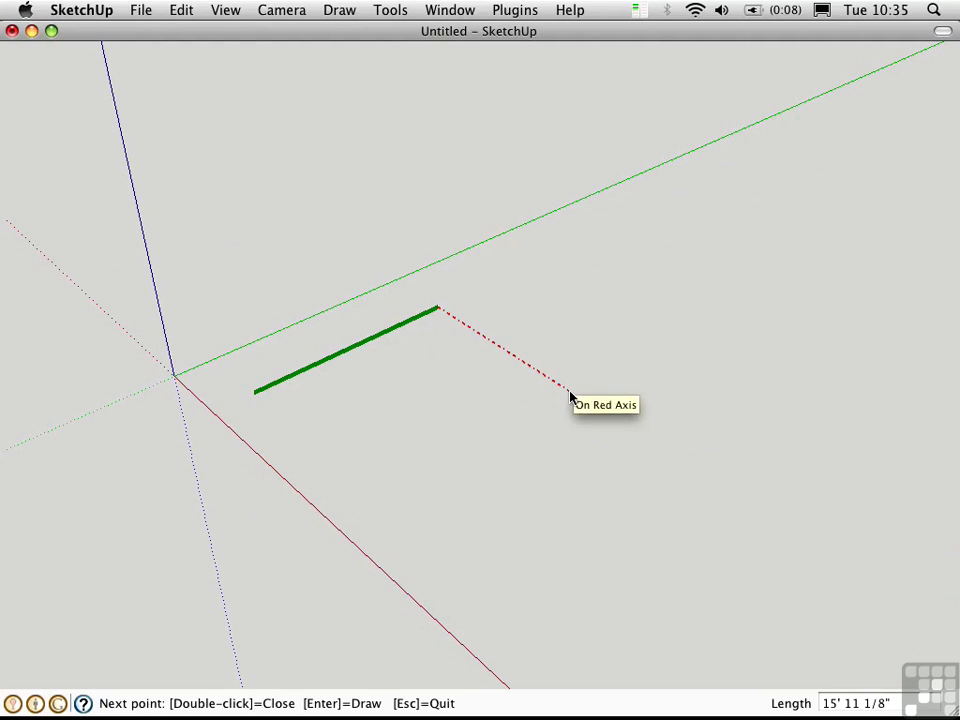
left_click(571, 392)
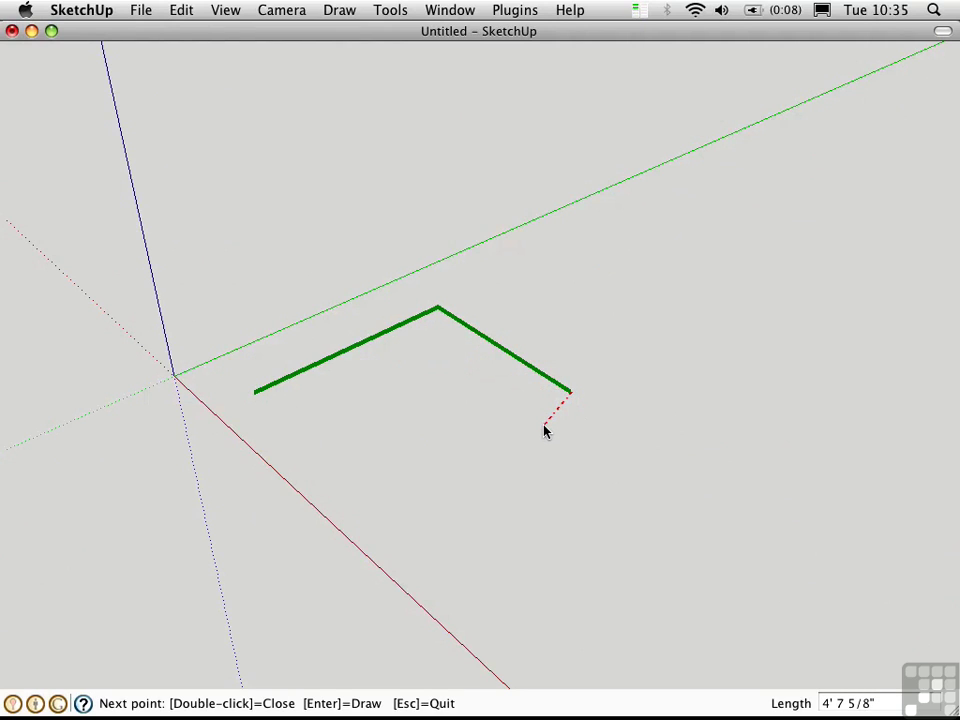
key("Escape")
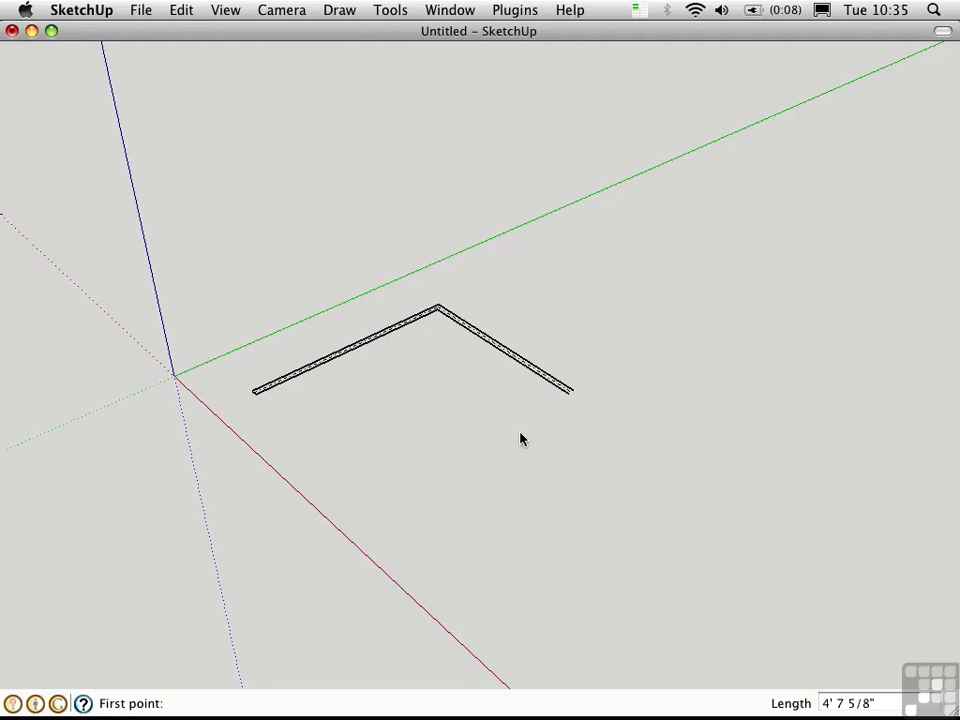
- Select the whole L-shaped double line with its axis and delete it
middle_click_drag(401, 403, 409, 465)
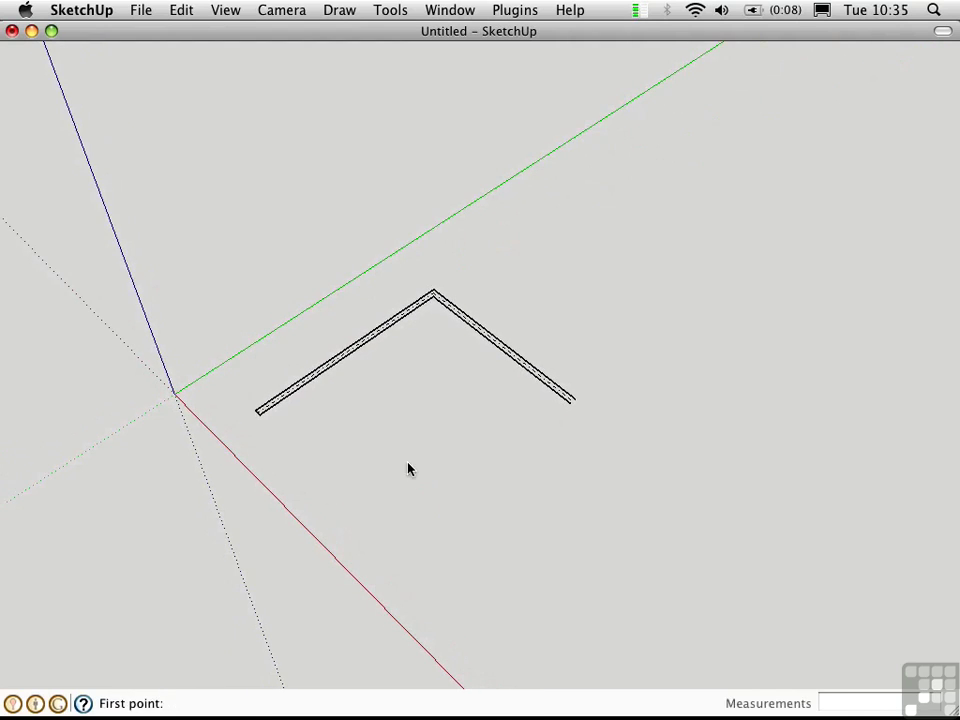
key("z")
left_click_drag(410, 440, 402, 149)
middle_click_drag(401, 149, 221, 418)
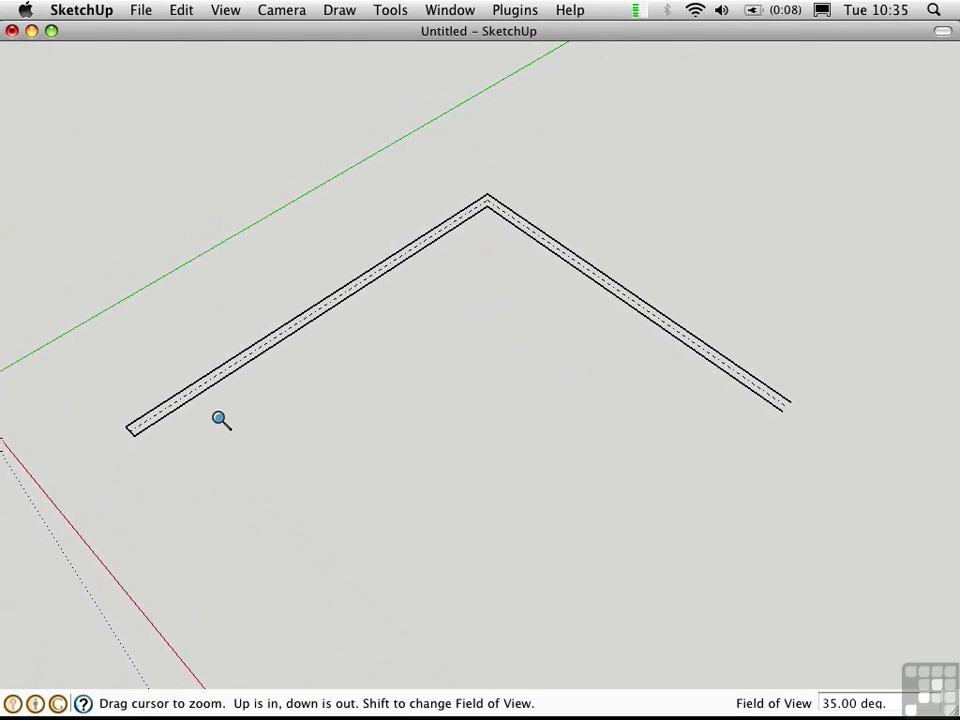
key("space")
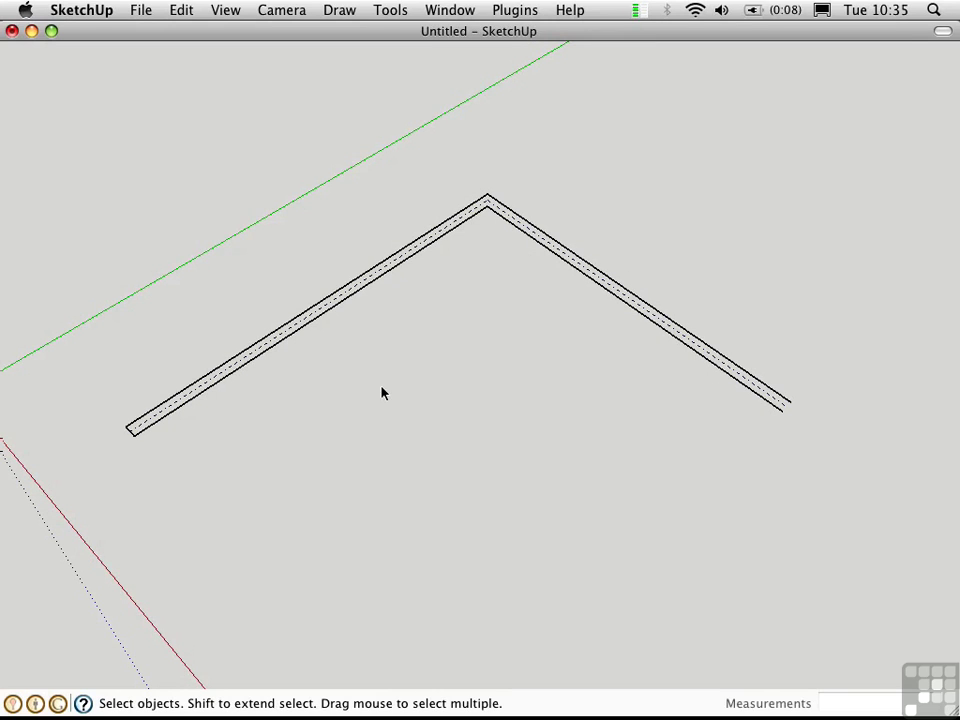
left_click_drag(852, 596, 77, 131)
key("Delete")
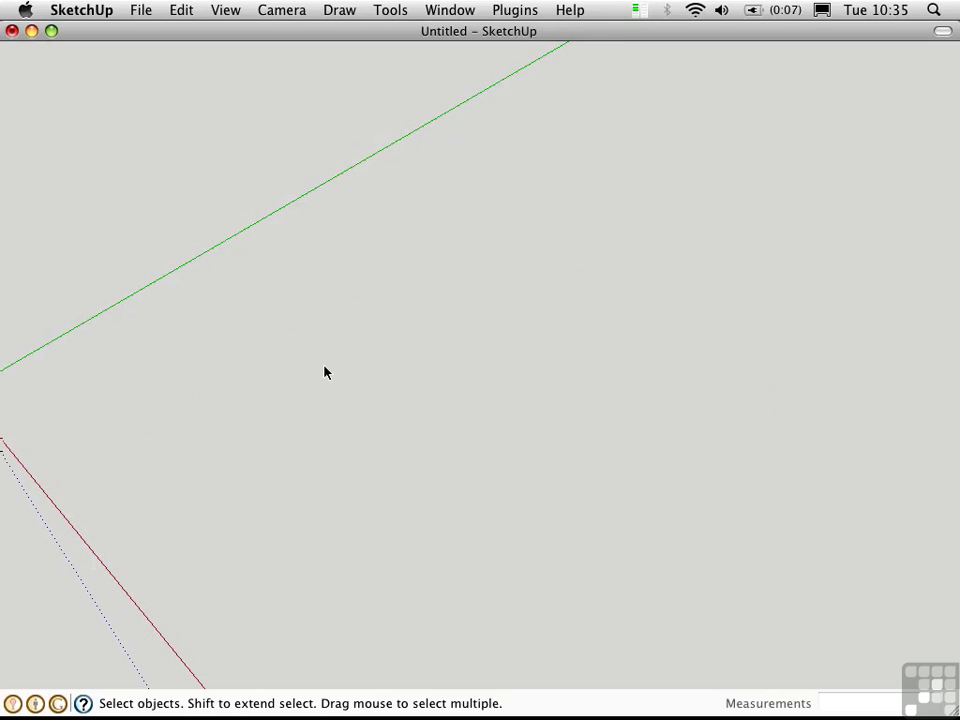
- Restart the Double line tool with caps Both, Draw axis No, Draw face Yes and Make group Yes
left_click(339, 10)
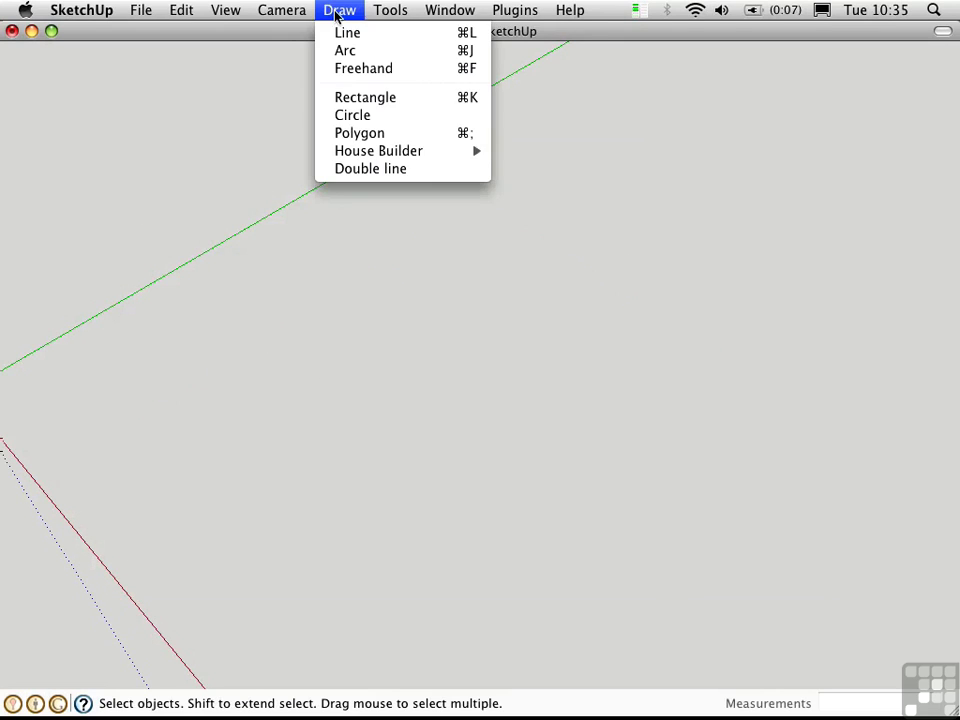
left_click(347, 168)
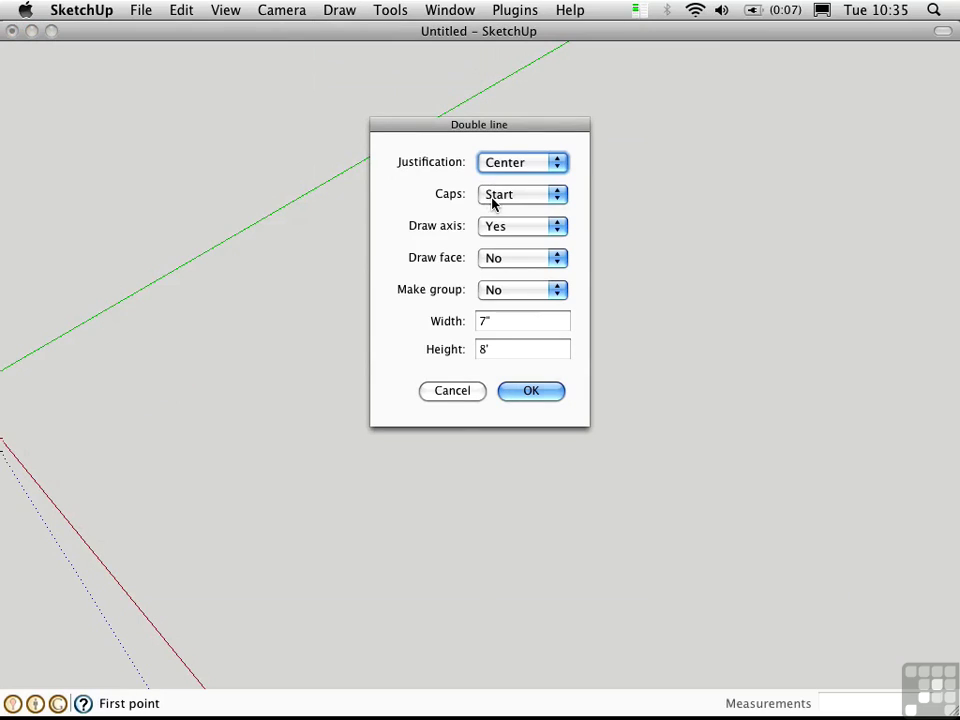
left_click(493, 196)
left_click(497, 229)
left_click(491, 228)
left_click(493, 243)
left_click(497, 258)
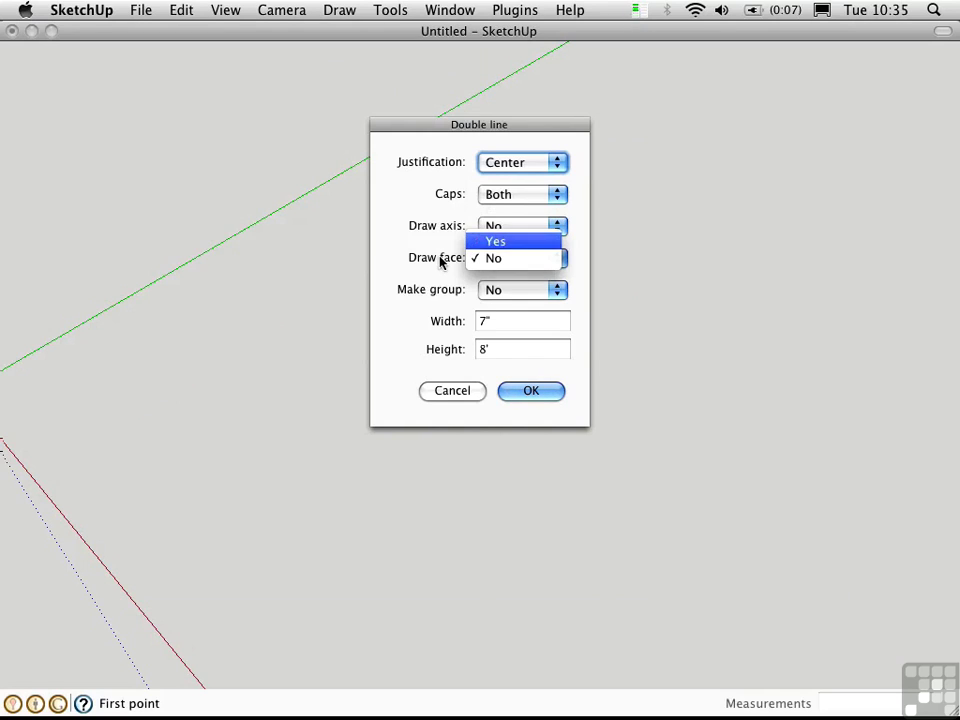
left_click(497, 241)
left_click(496, 290)
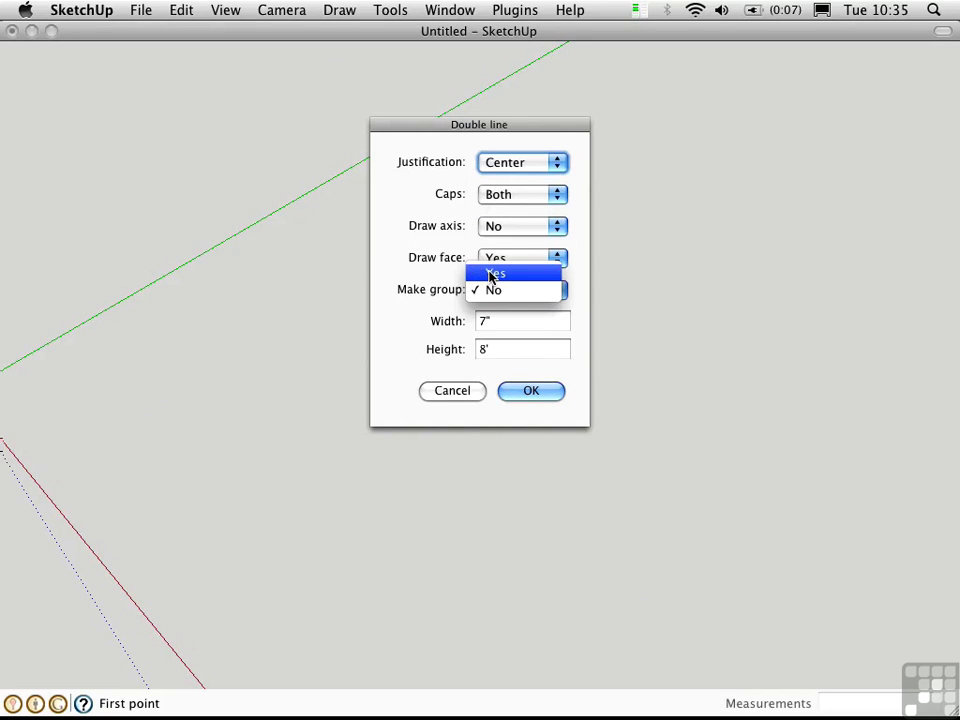
left_click(494, 273)
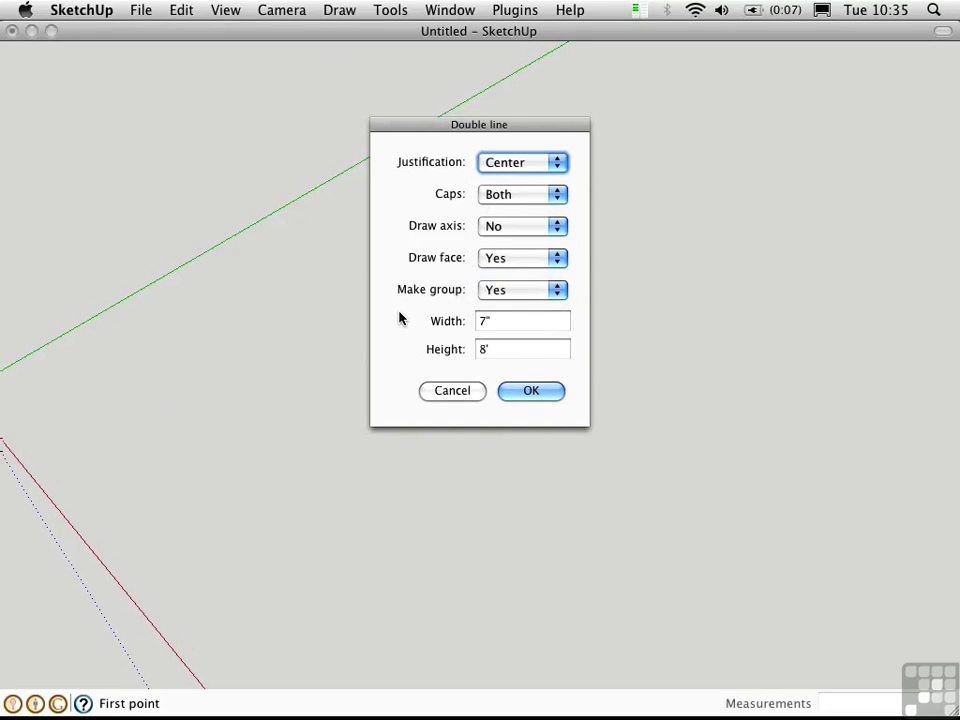
left_click(519, 396)
- Draw a grouped L-shaped double-line wall from two segments on the ground near the origin
left_click(100, 420)
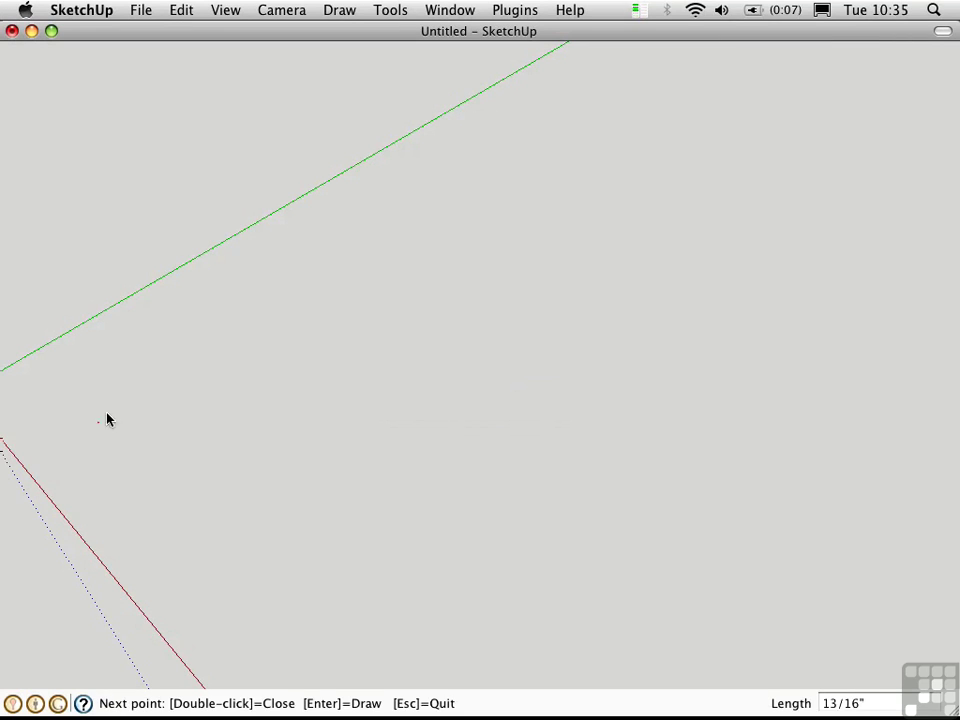
left_click(366, 276)
left_click(570, 439)
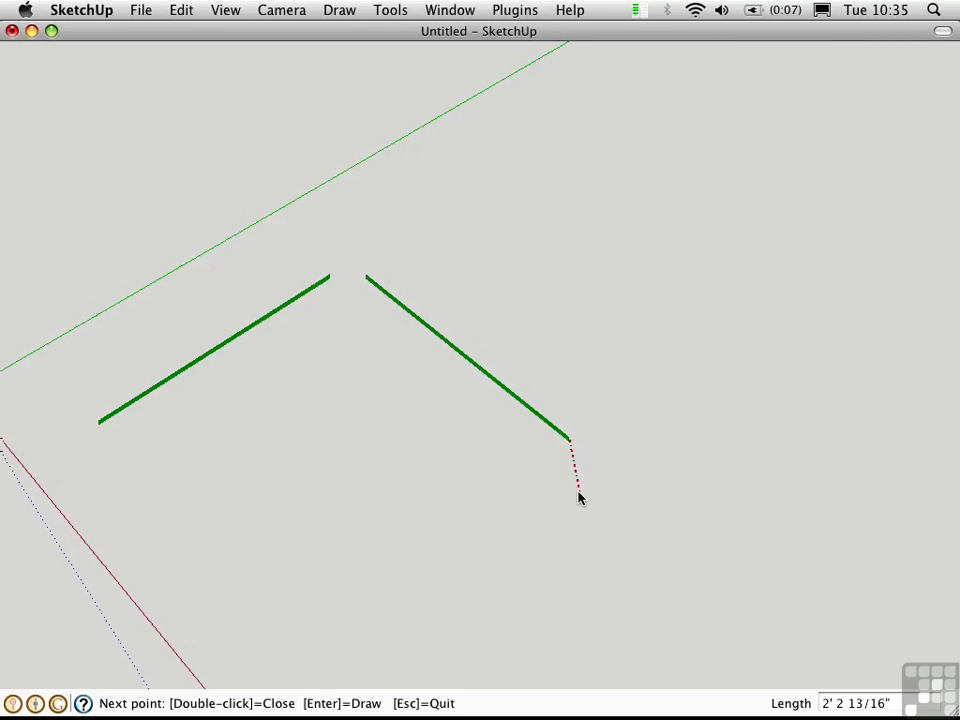
key("Return")
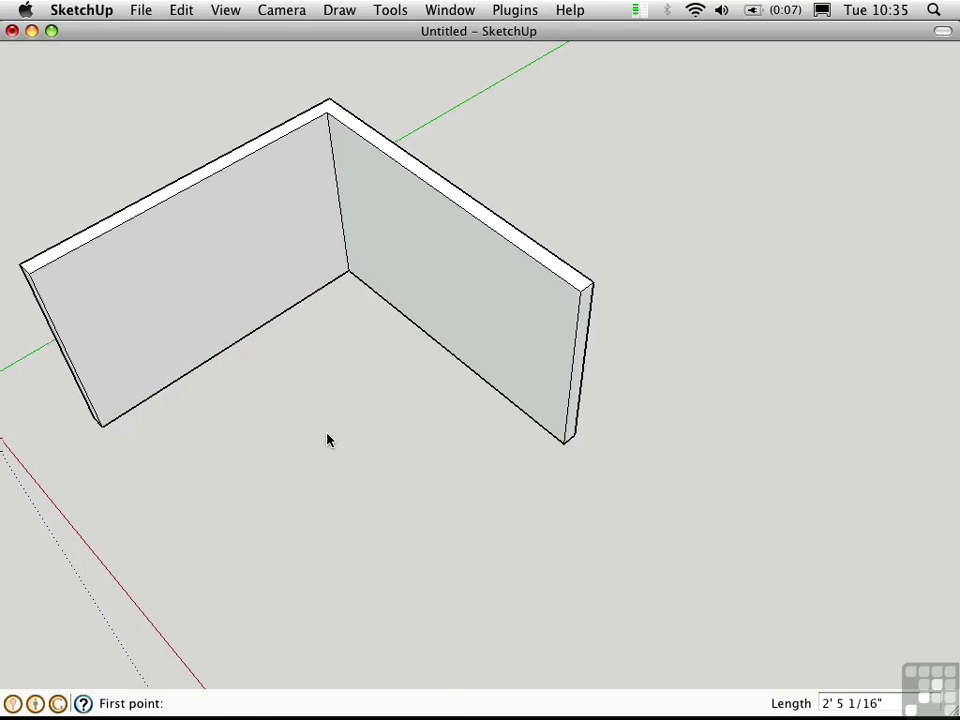
middle_click_drag(328, 440, 406, 302)
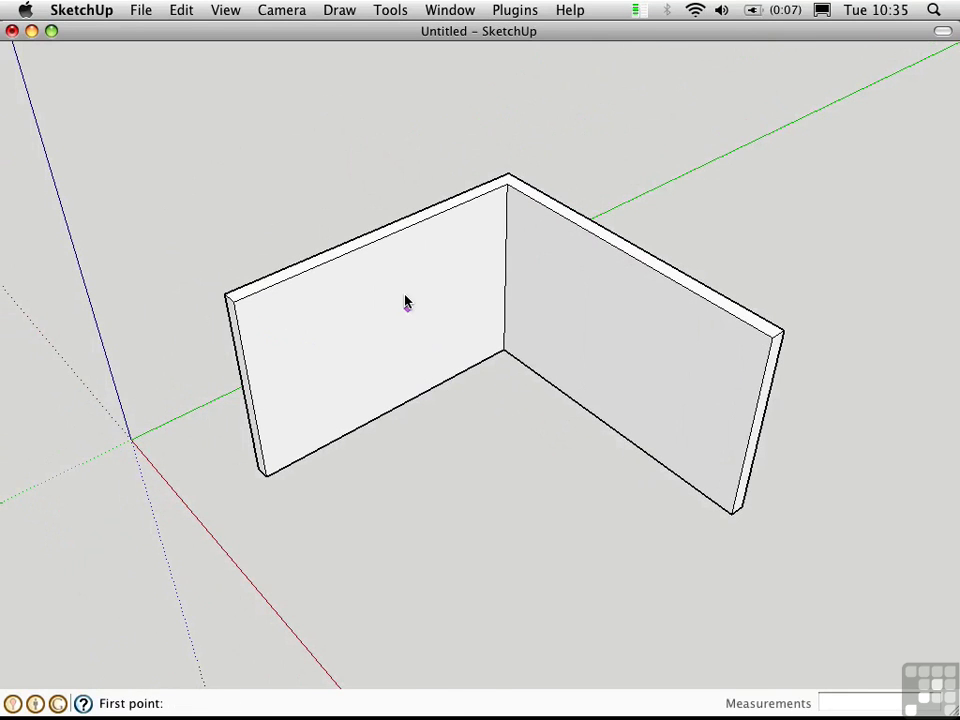
- Check the wall's grouping by selecting it, opening it for editing, selecting one inner face and closing the group
key("space")
left_click(420, 292)
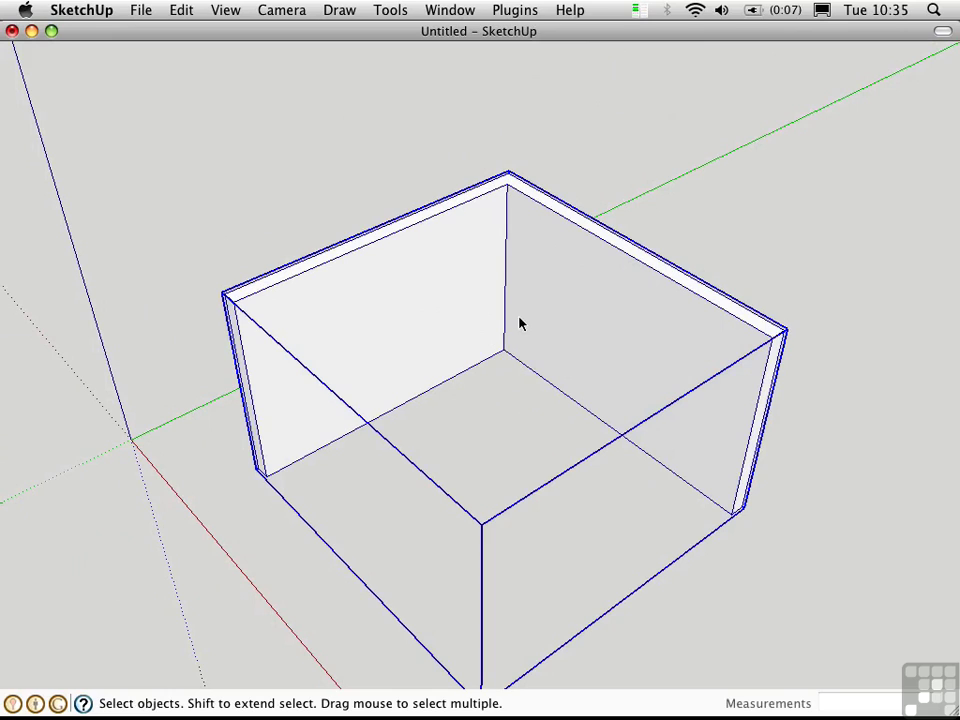
double_click(418, 287)
left_click(397, 307)
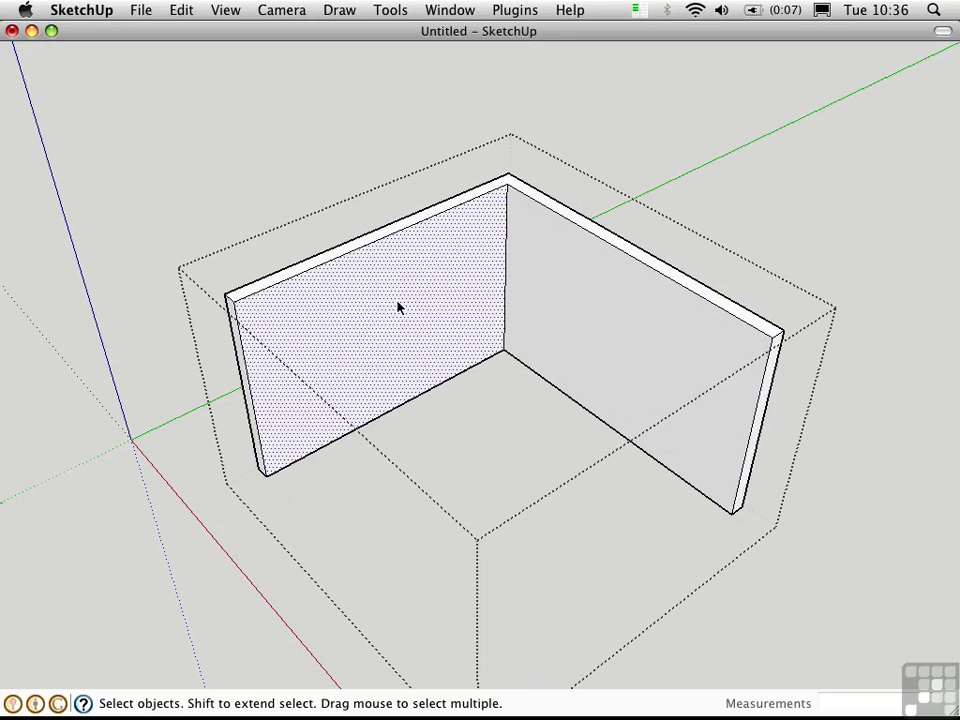
left_click(464, 452)
left_click(251, 231)
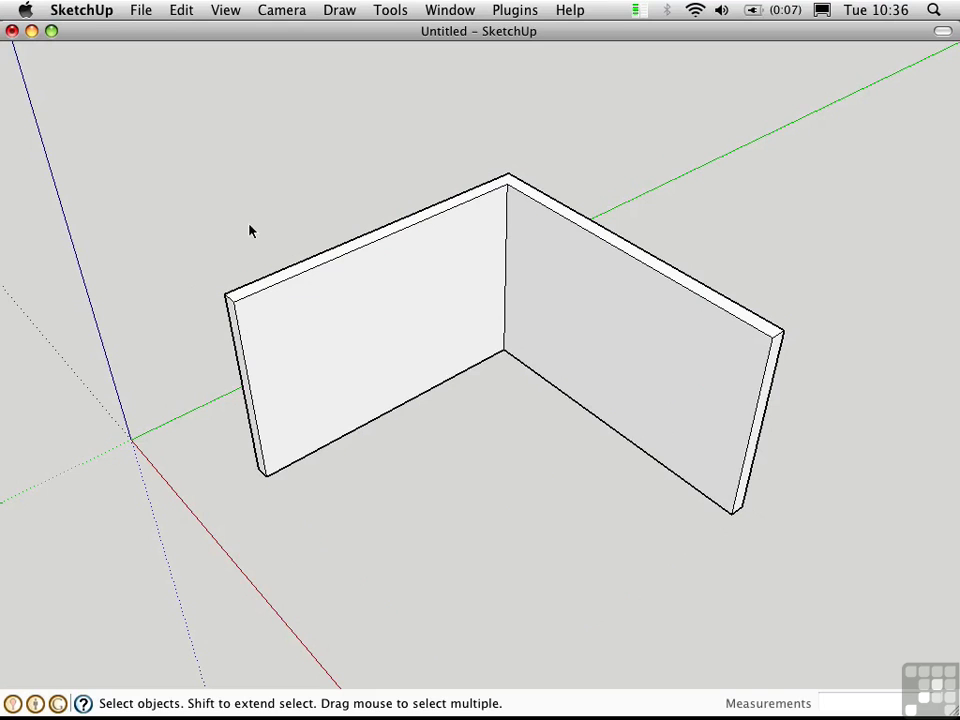
- Open the wall group for editing and place a guide line 3' above the base of the wall parallel to the green axis
middle_click_drag(426, 388, 377, 391)
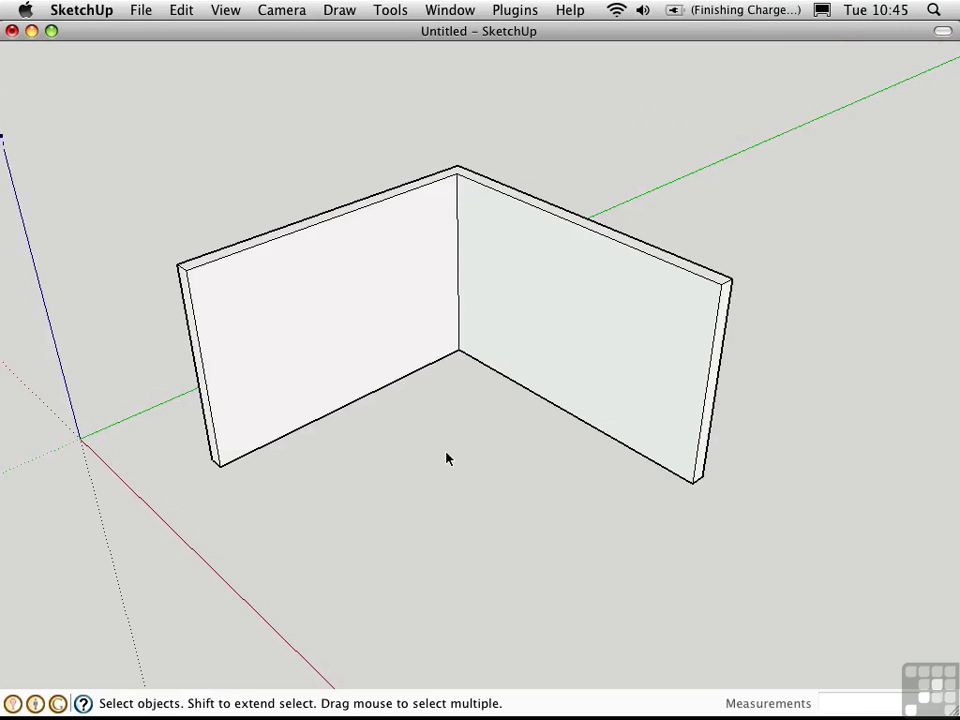
left_click(367, 318)
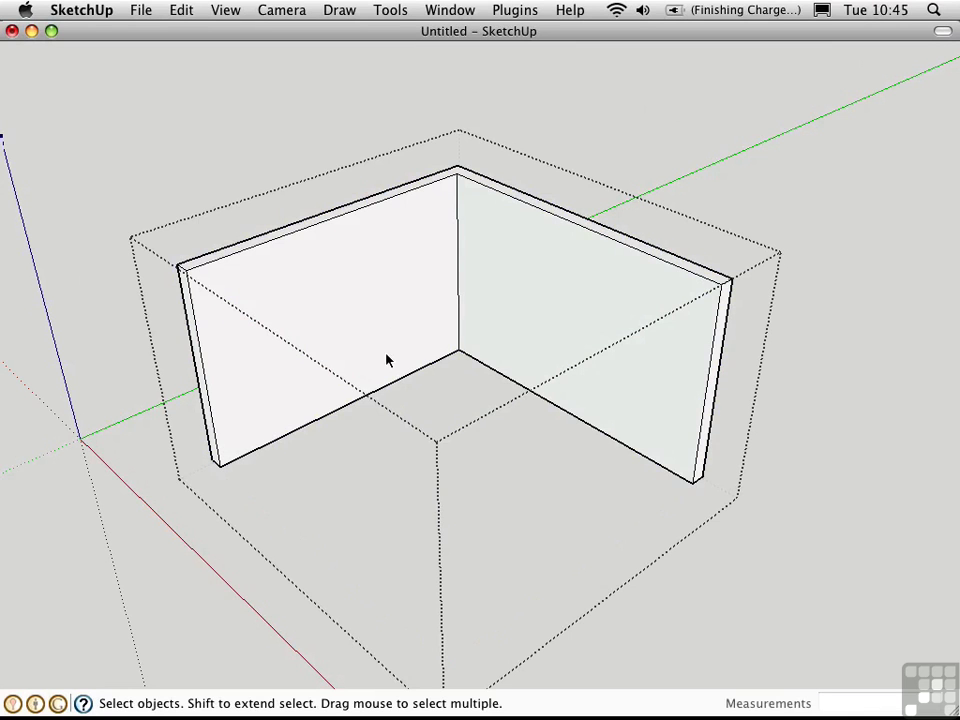
mouse_move(386, 360)
middle_mouse_down()
mouse_move(390, 384)
mouse_move(317, 403)
mouse_move(343, 408)
middle_mouse_up()
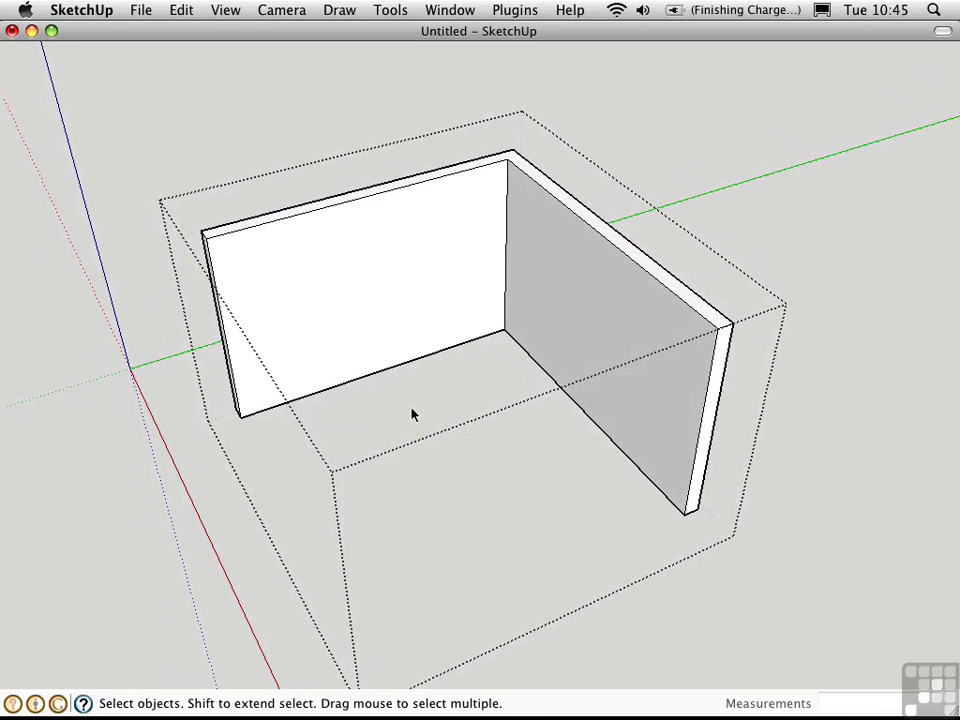
key("t")
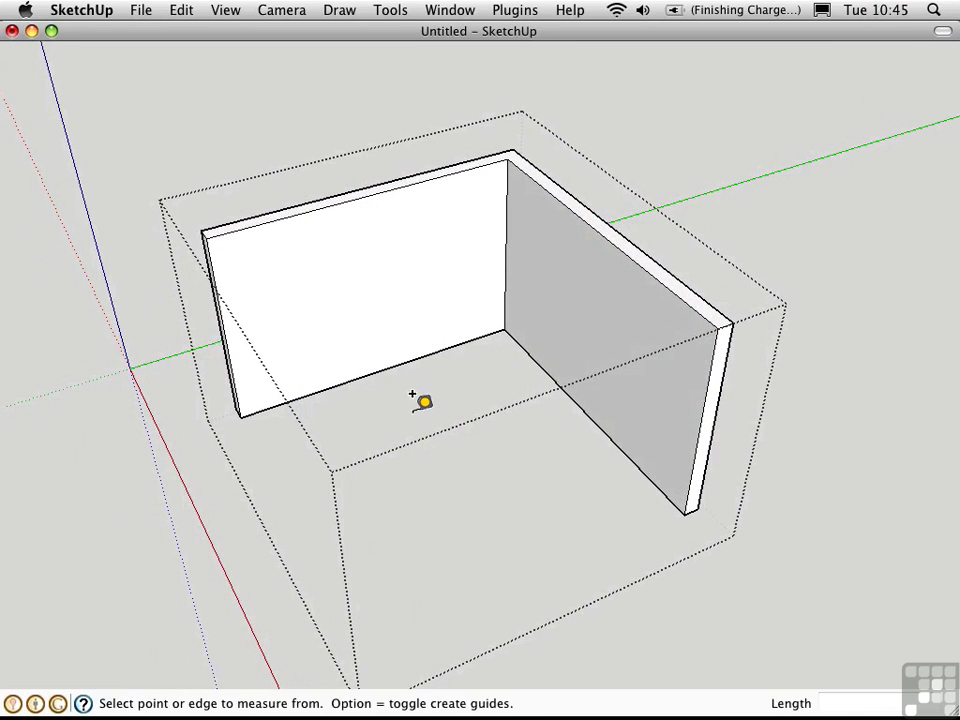
left_click(430, 345)
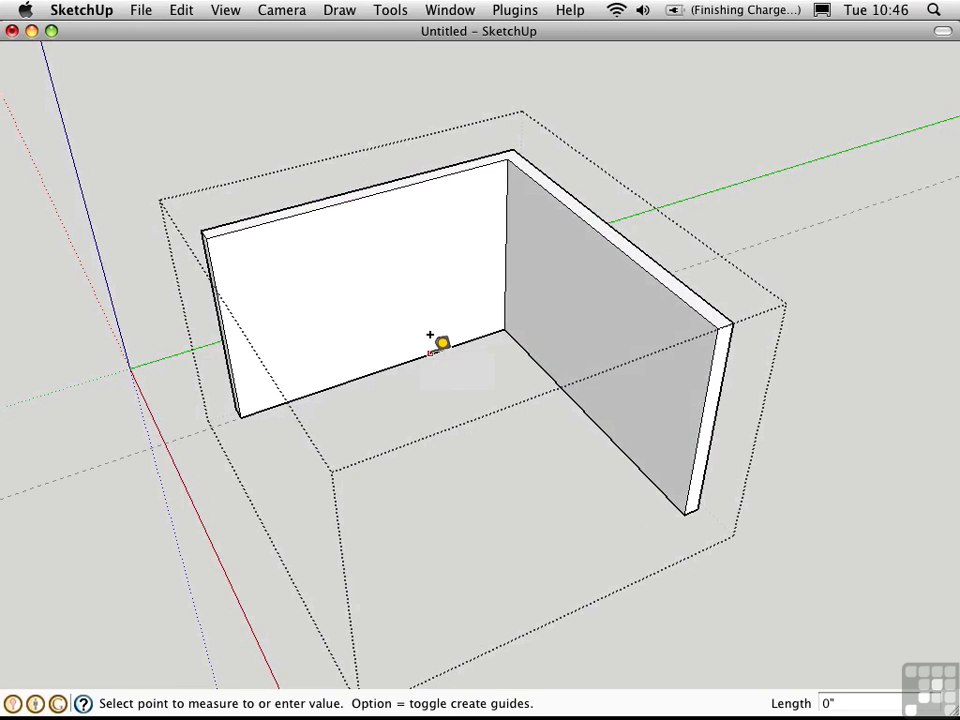
left_click(431, 290)
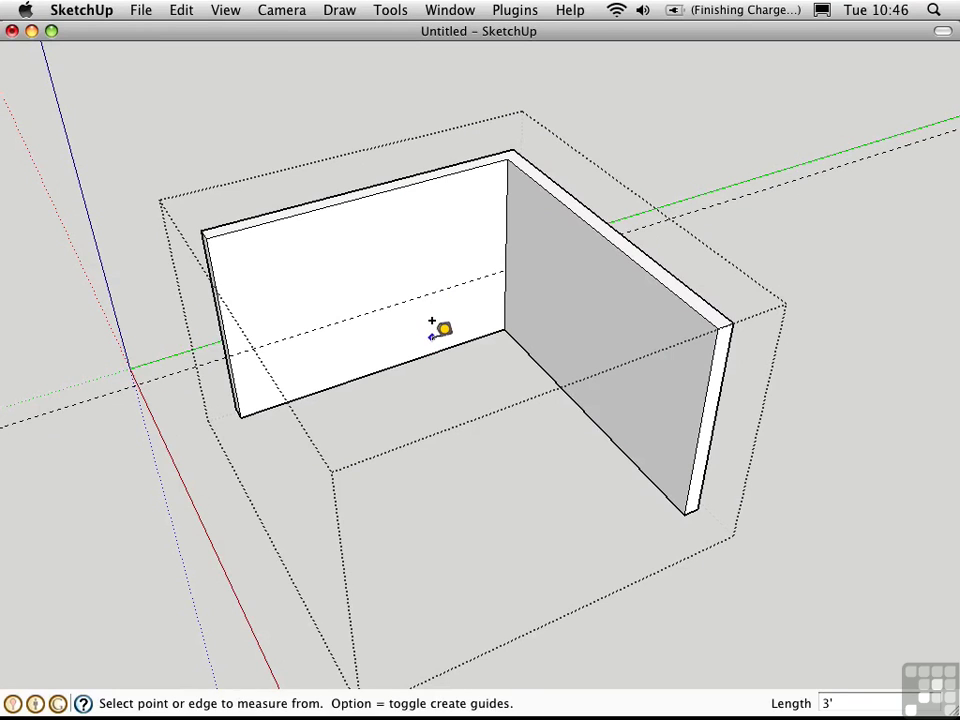
- Draw a window rectangle 6' wide by 4' high on that wall's inner face, with its lower edge on the guide
key("r")
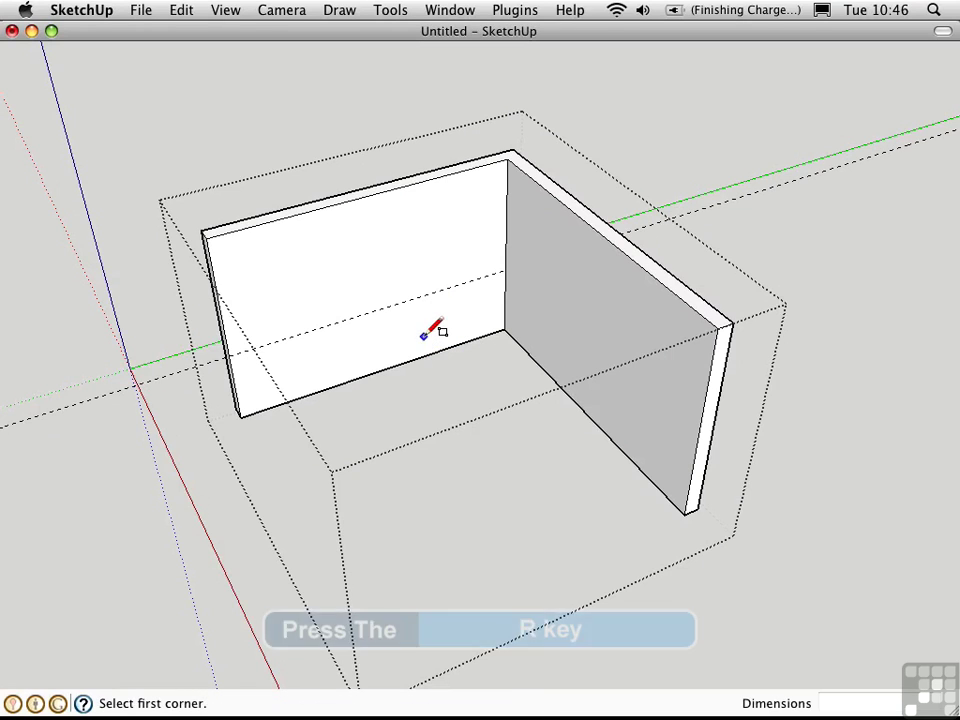
left_click(307, 332)
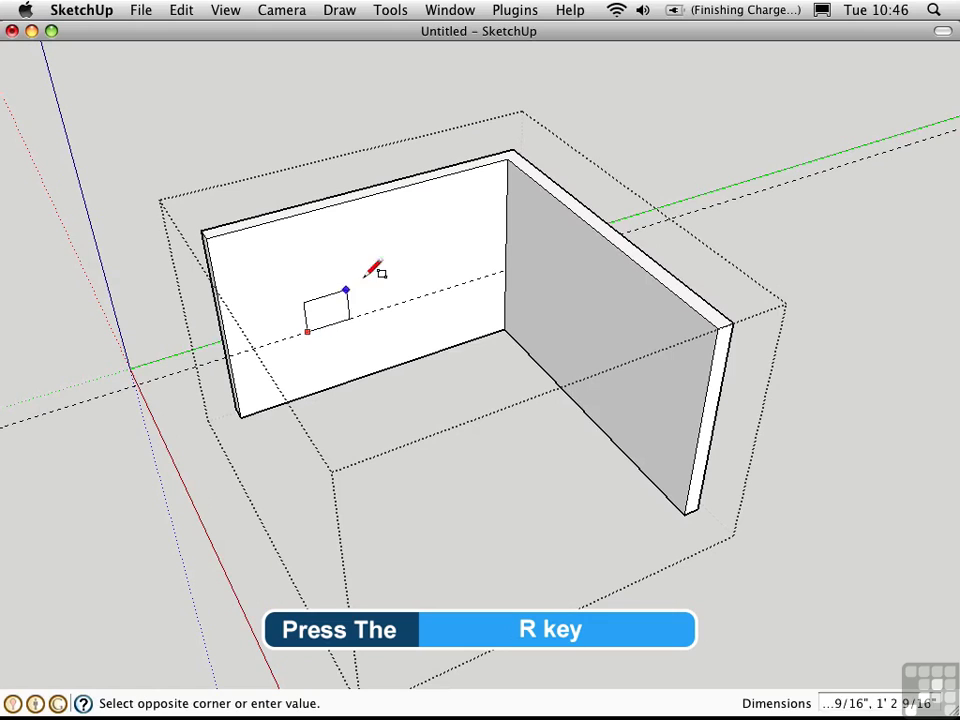
left_click(440, 195)
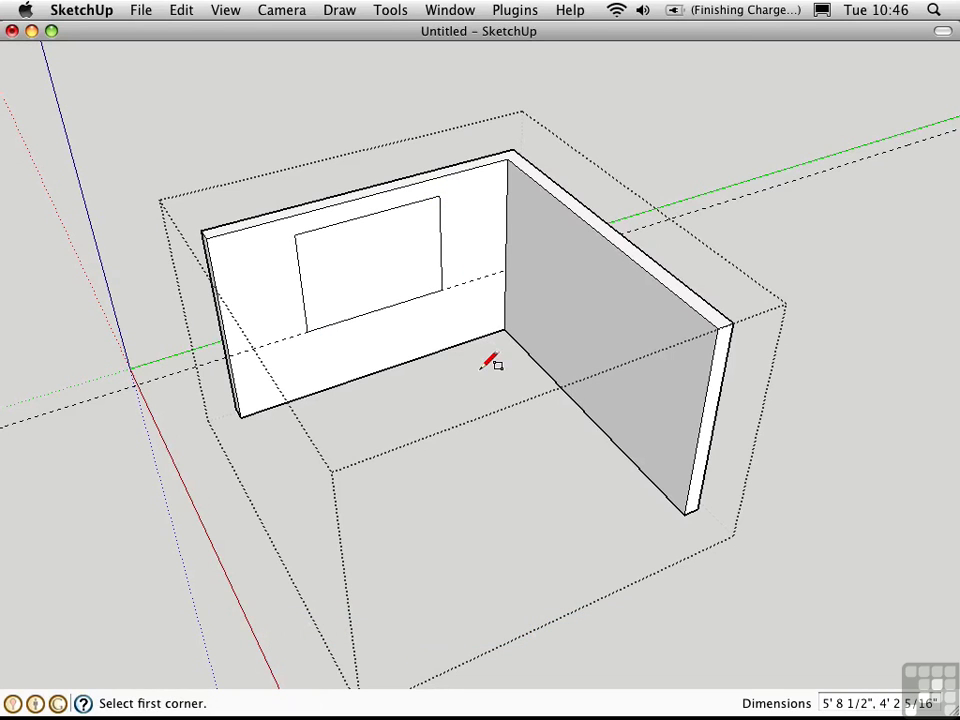
type("6',4'")
key("Return")
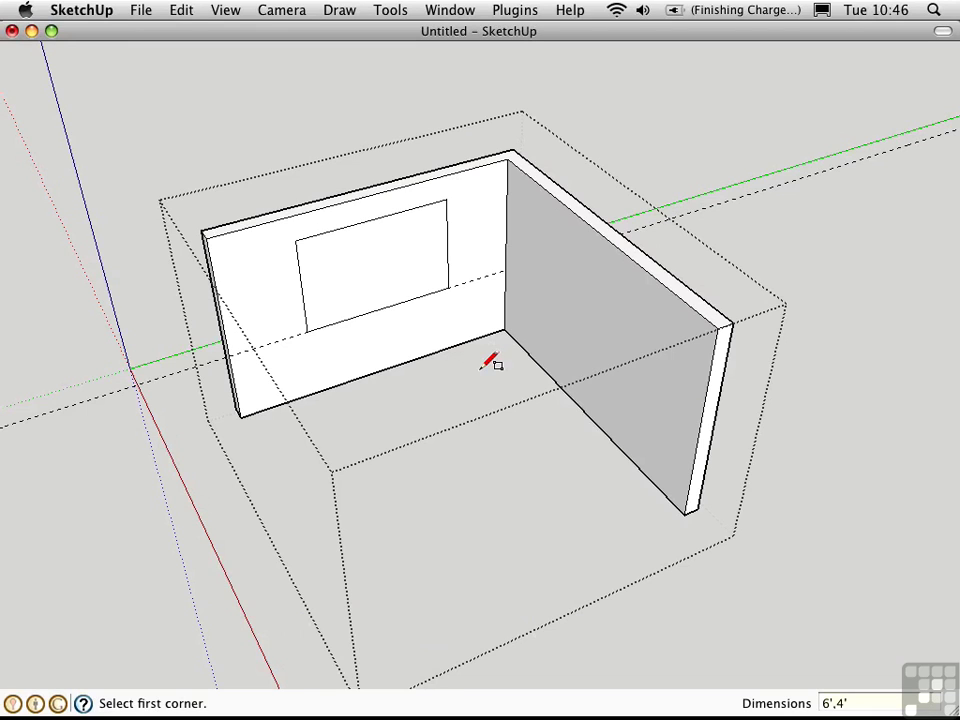
- Push the window rectangle 7" through the wall to cut the opening, and close the wall group
key("p")
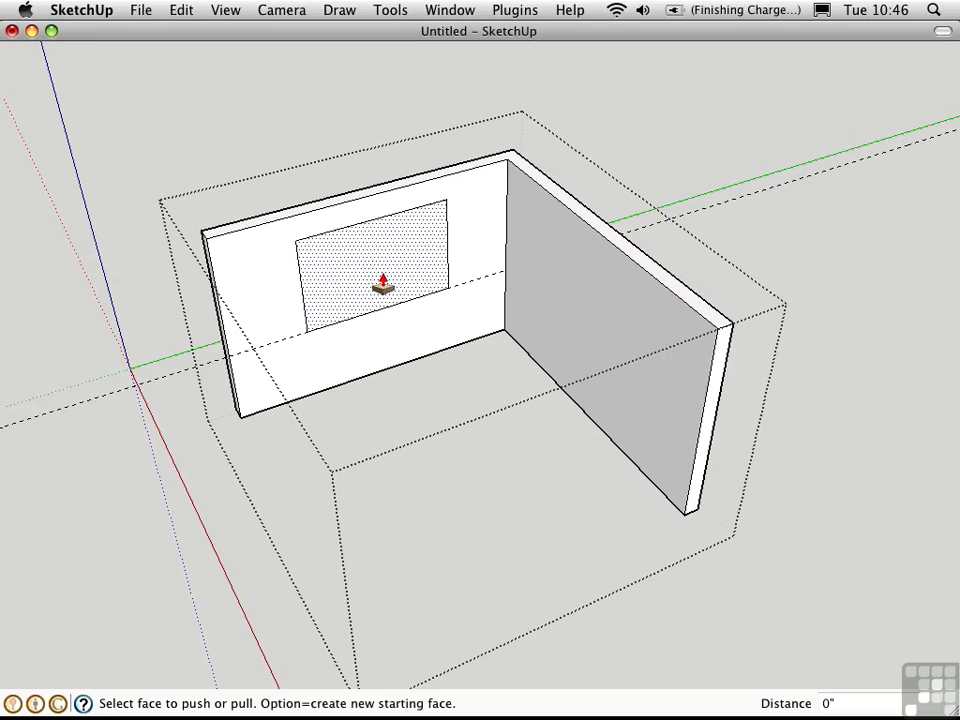
left_click(383, 285)
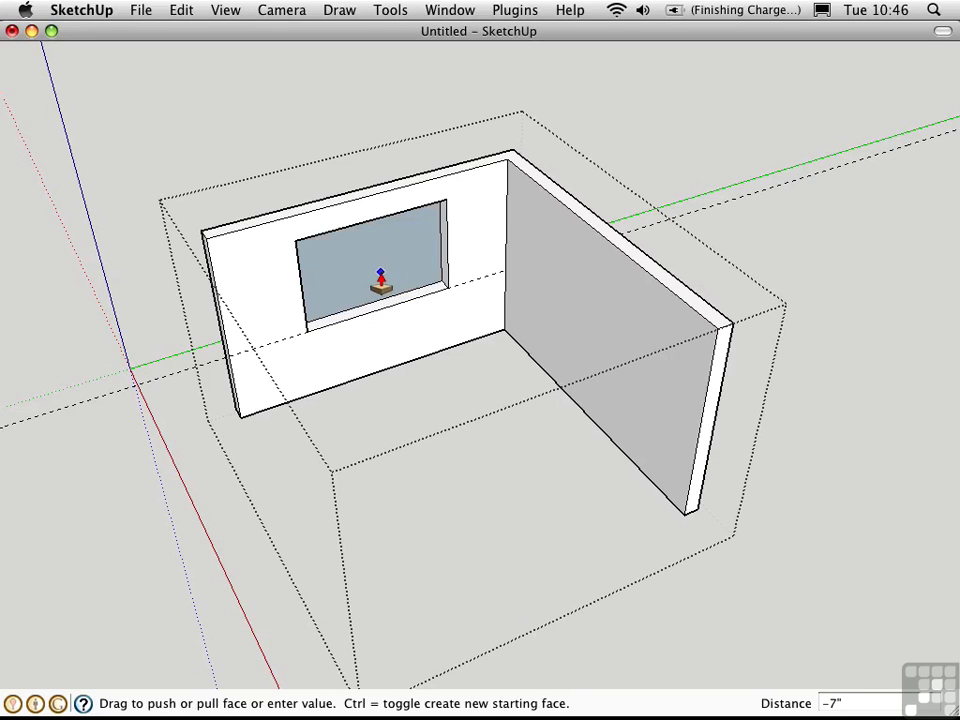
left_click(380, 284)
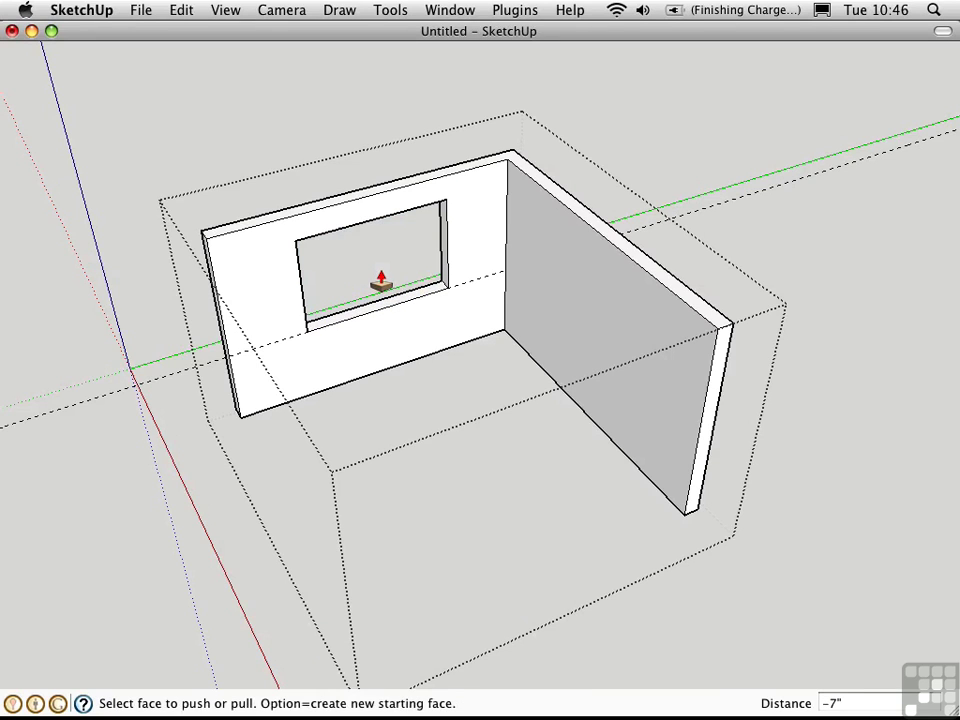
key("space")
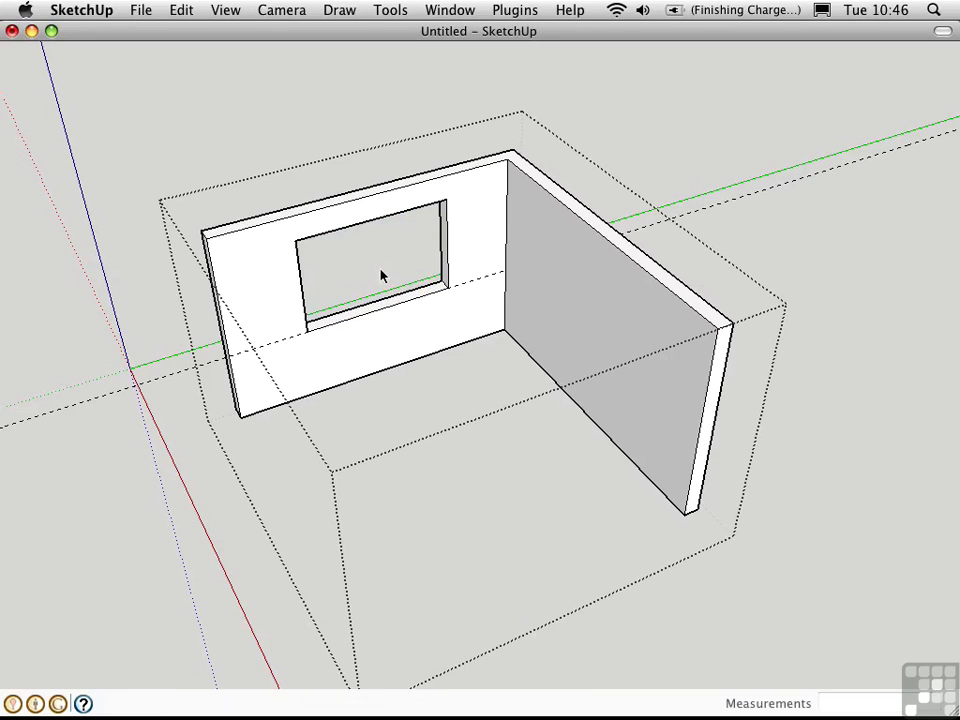
left_click(253, 146)
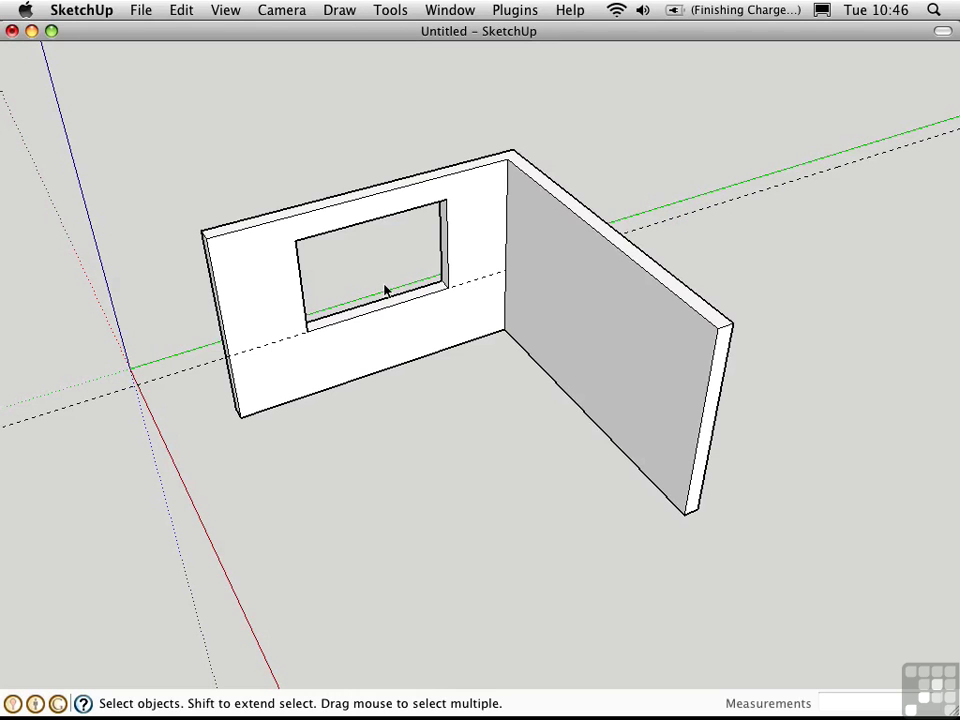
- Draw a 4' by 6' rectangle filling the window opening, set back midway through the wall's thickness
key("z")
scroll(375, 316, "up", 6)
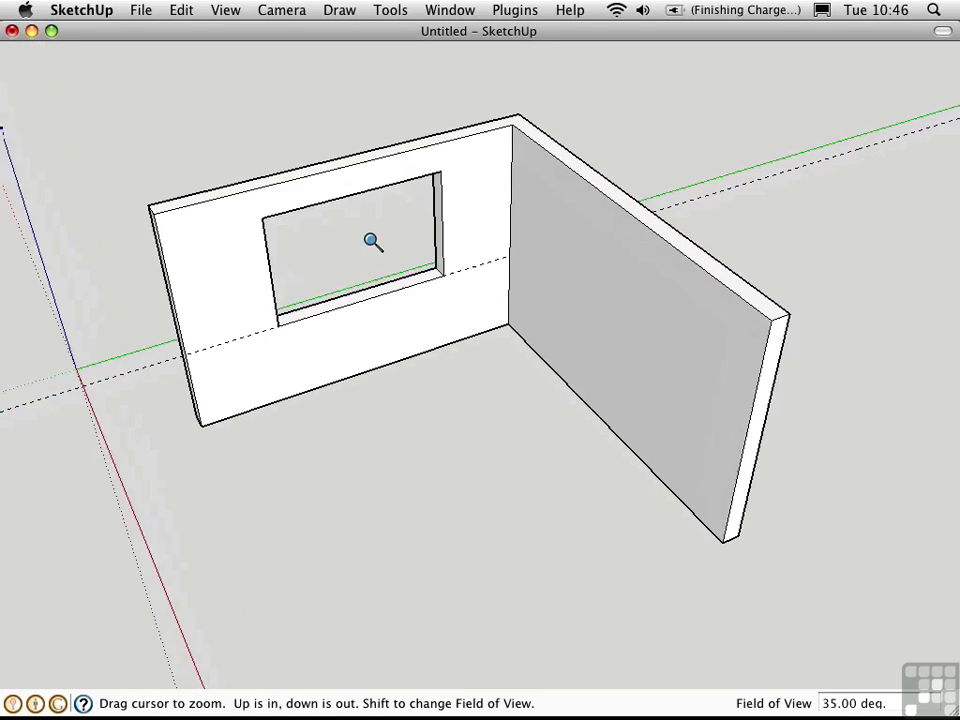
key("o")
left_click_drag(364, 221, 416, 305)
middle_click_drag(416, 305, 433, 328, "shift")
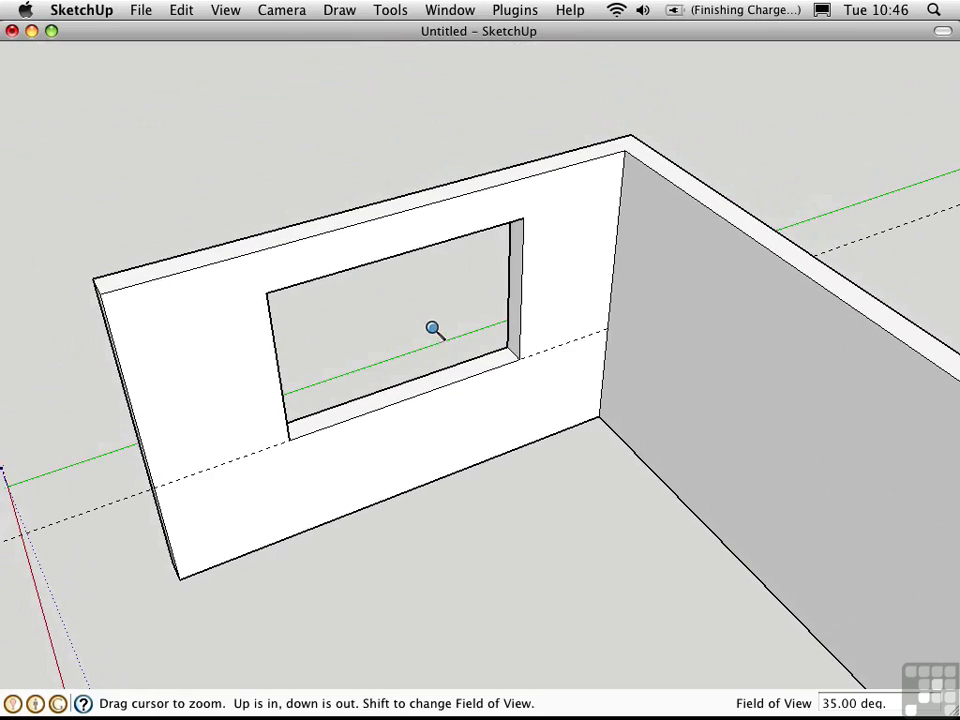
left_click_drag(433, 328, 422, 171)
mouse_move(411, 234)
middle_mouse_down()
mouse_move(394, 204)
mouse_move(381, 216)
mouse_move(427, 244)
middle_mouse_up()
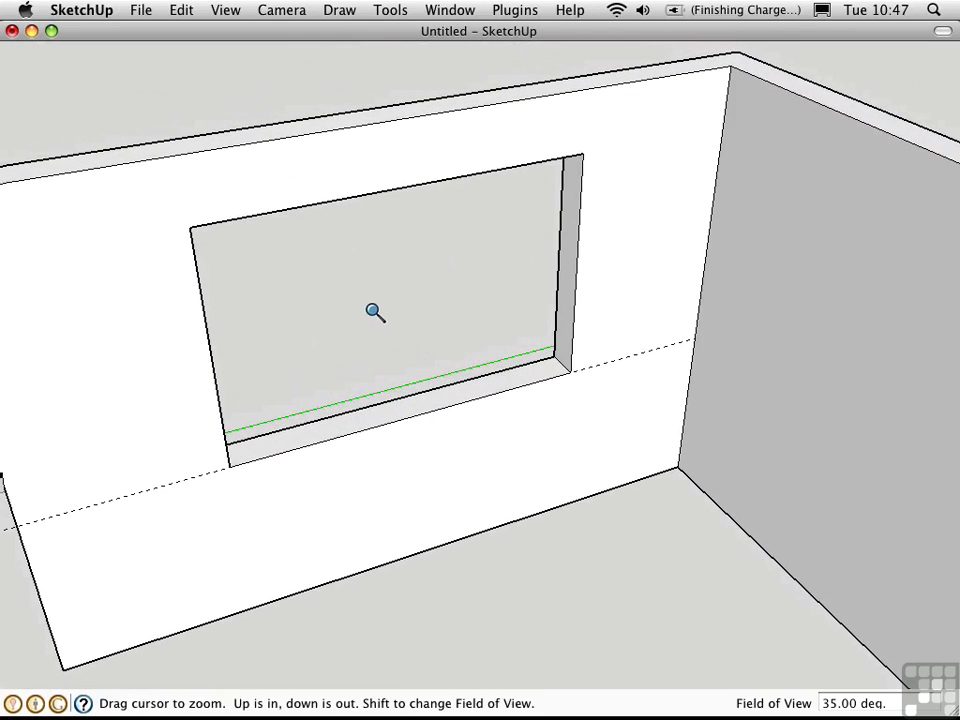
key("r")
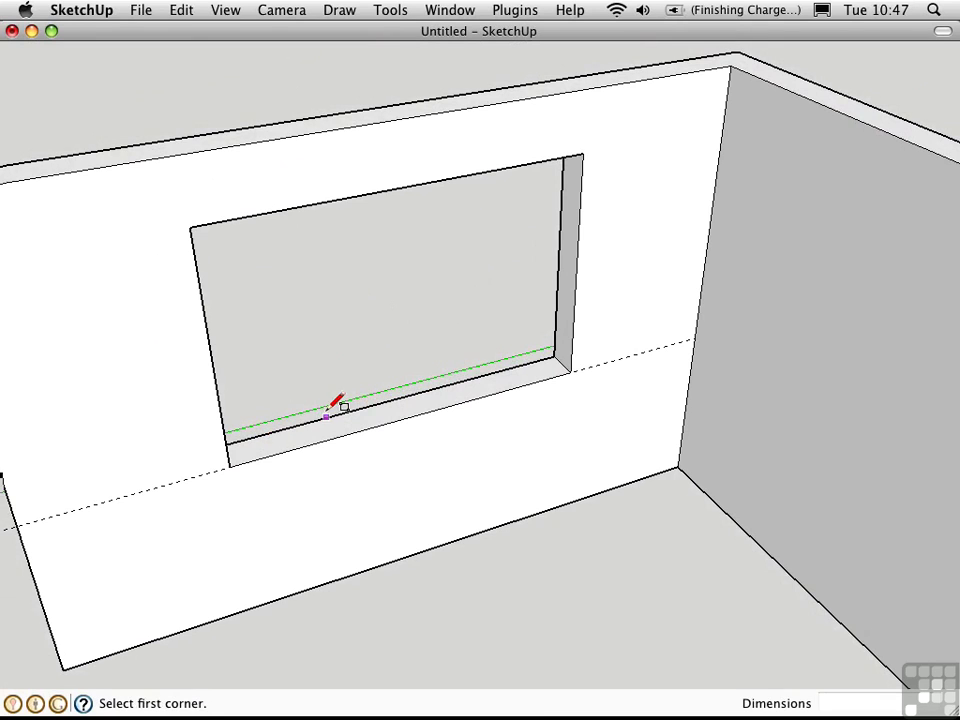
middle_click_drag(336, 403, 223, 326)
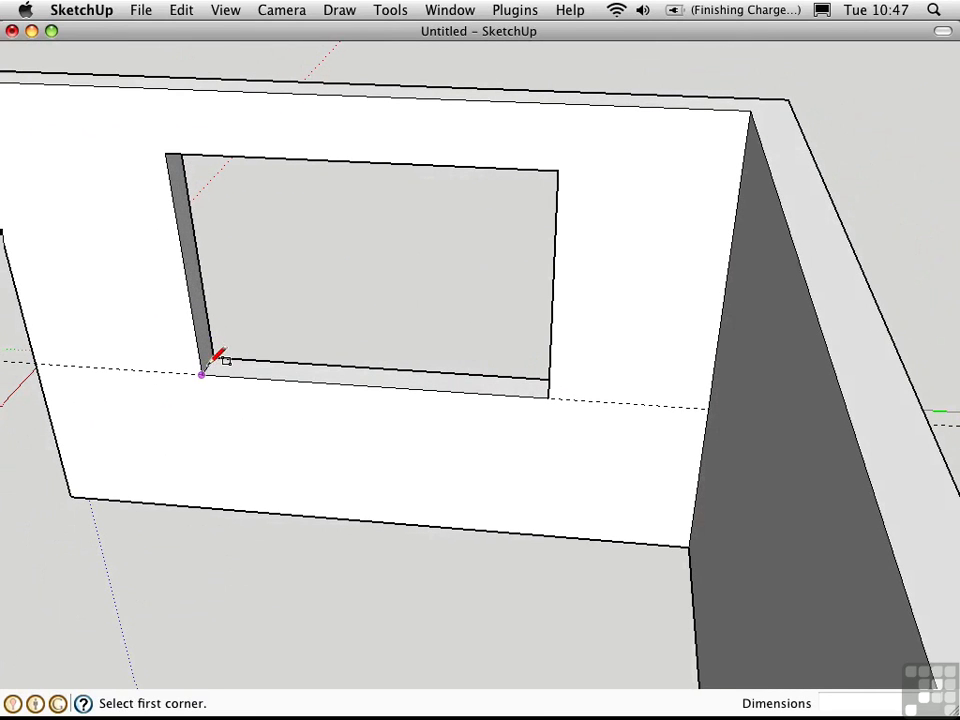
scroll(212, 352, "up", 2)
scroll(212, 352, "up", 1)
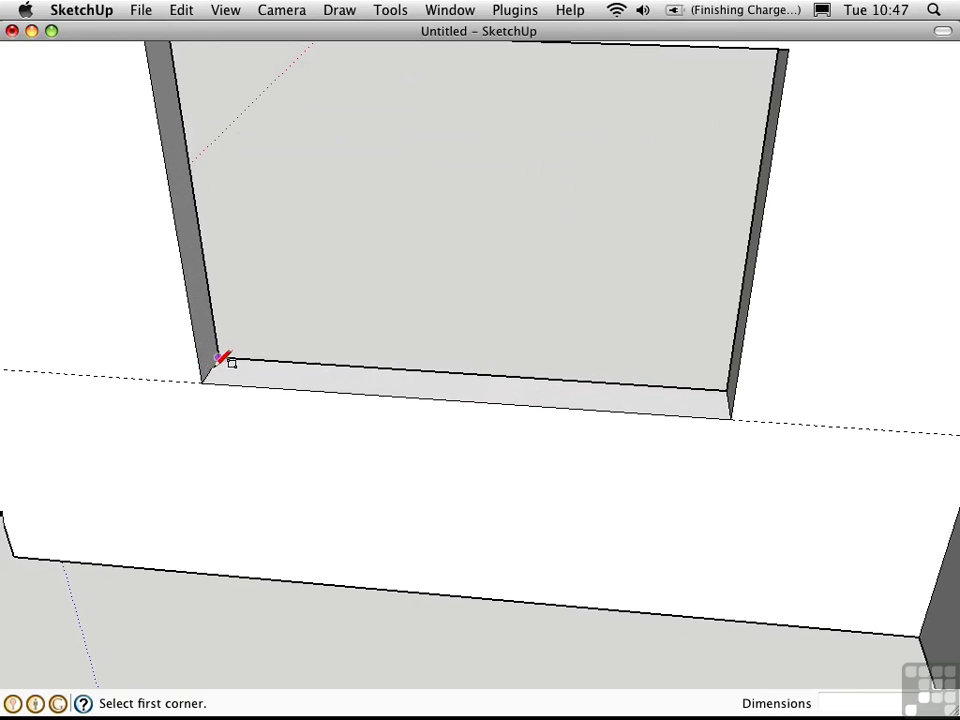
left_click(221, 364)
middle_click_drag(340, 315, 527, 207)
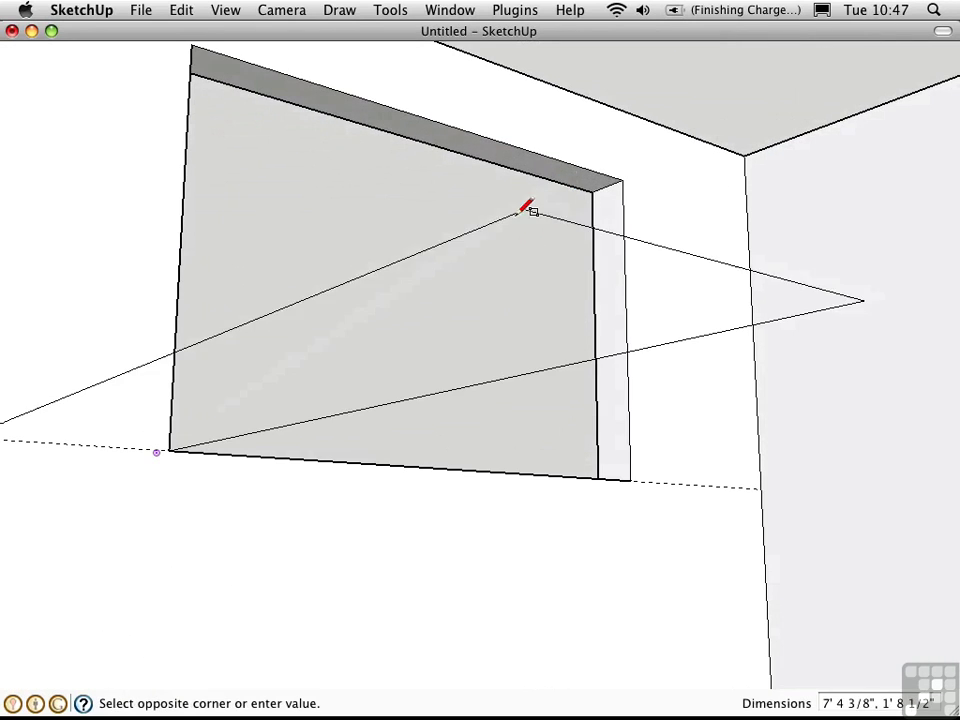
left_click(607, 187)
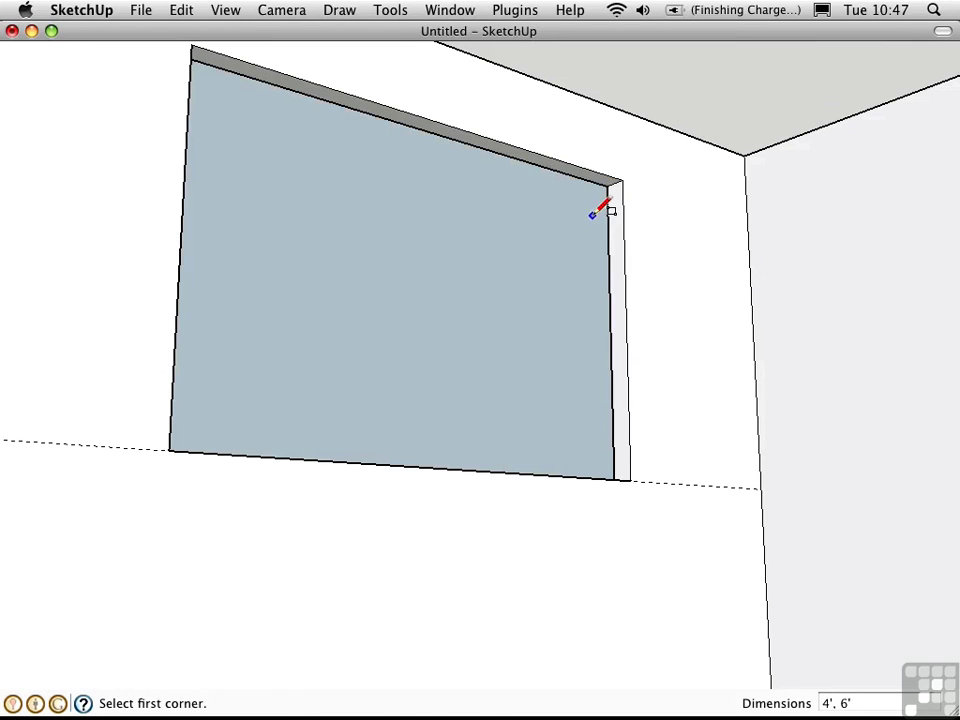
- Turn X-ray display on and off to examine where the window face sits within the wall thickness
key("space")
middle_click_drag(486, 302, 62, 474)
key("x")
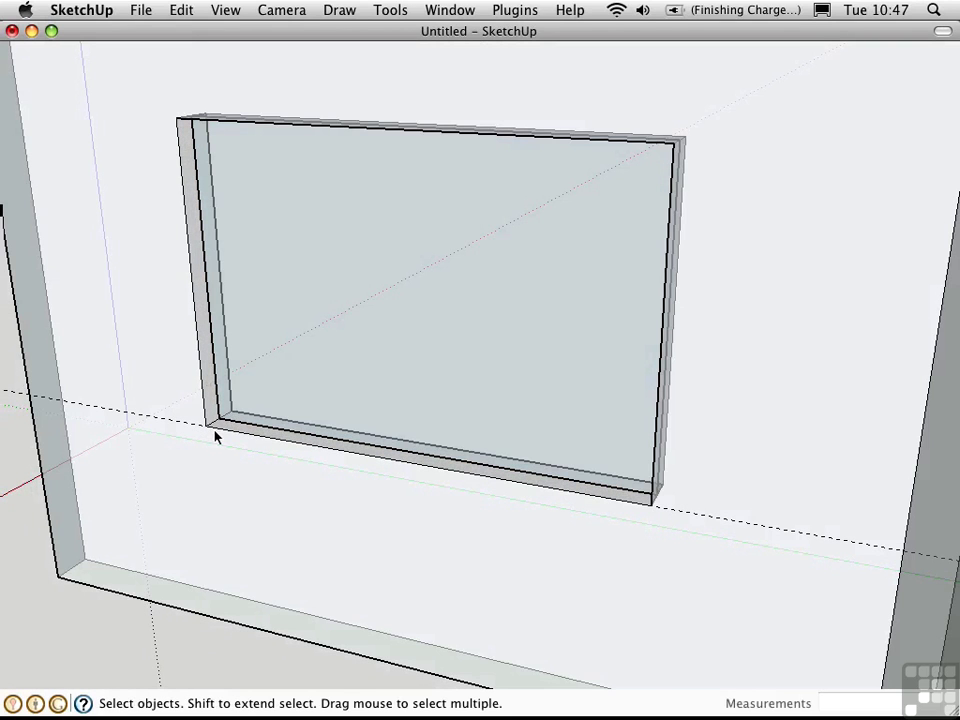
key("x")
middle_click_drag(215, 437, 480, 417)
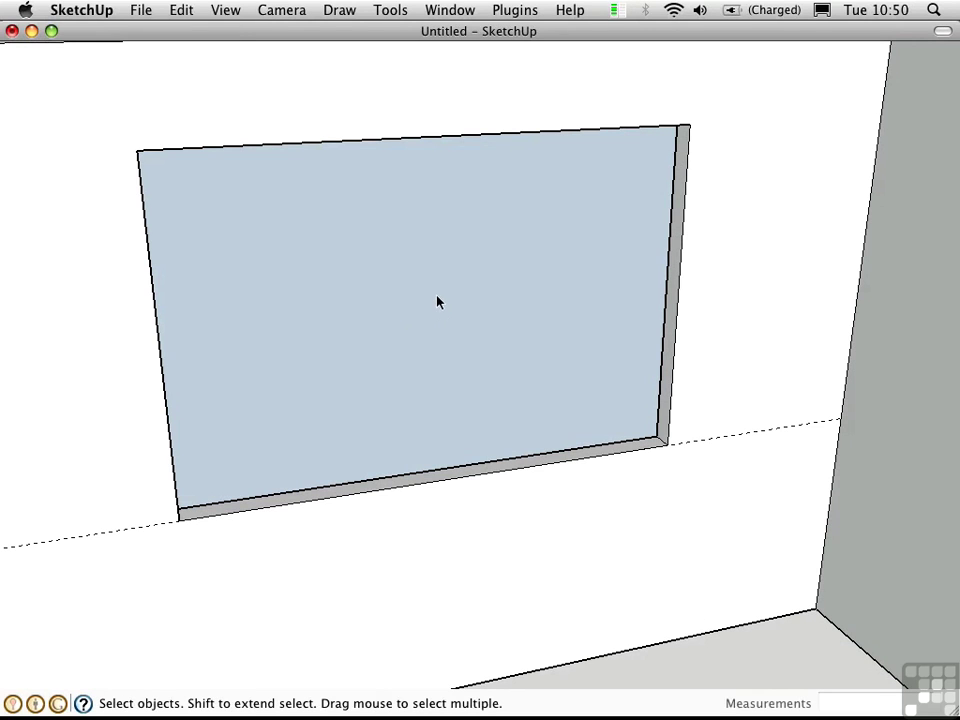
- Reverse the window face and convert it with Windowizer into 2 rows and 2 columns, 4" frame inset, DimGray frame and Blue Glass
right_click(437, 302)
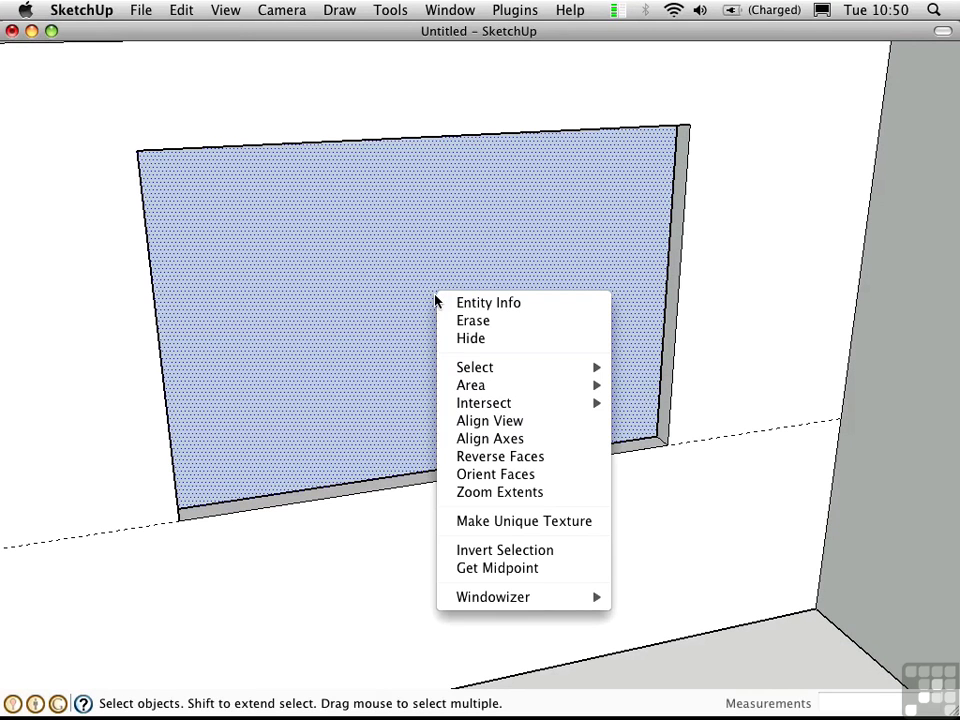
left_click(470, 456)
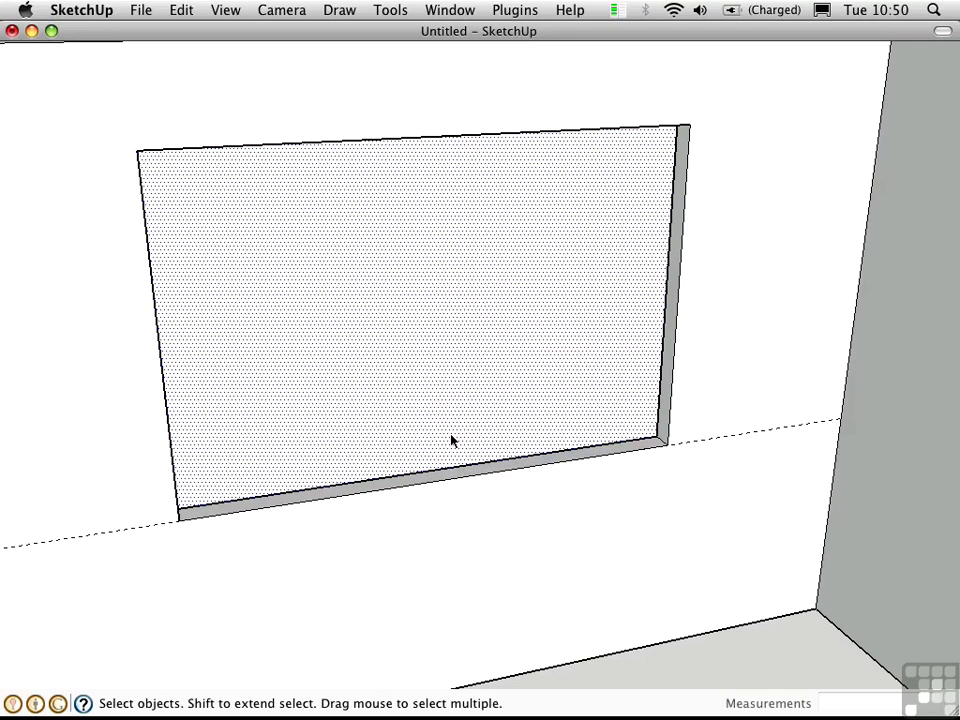
right_click(432, 257)
mouse_move(467, 560)
left_click(648, 566)
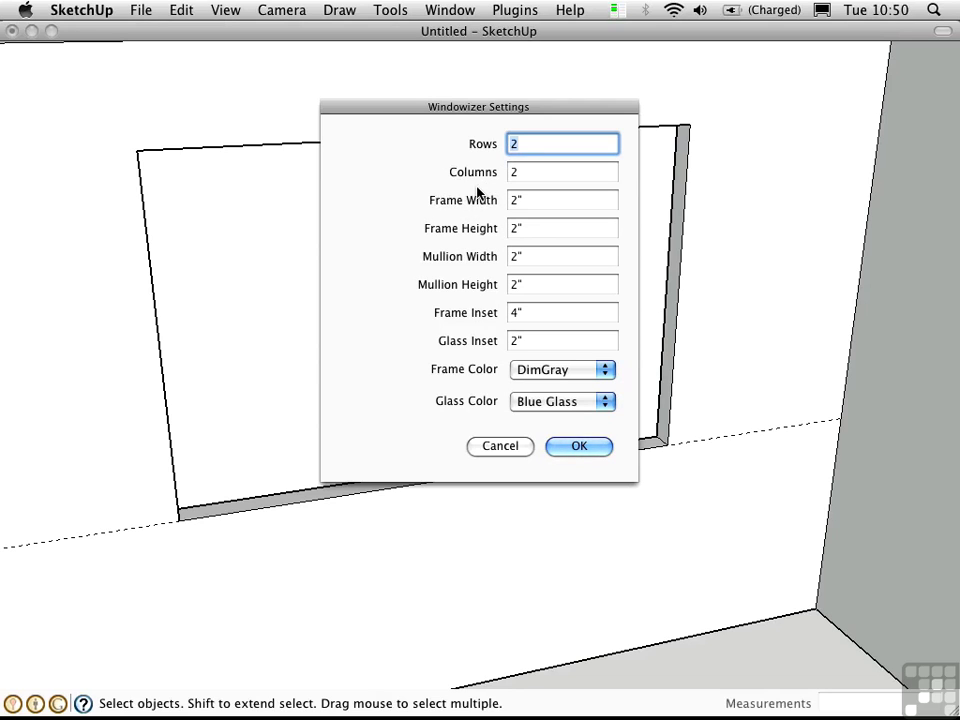
left_click(579, 448)
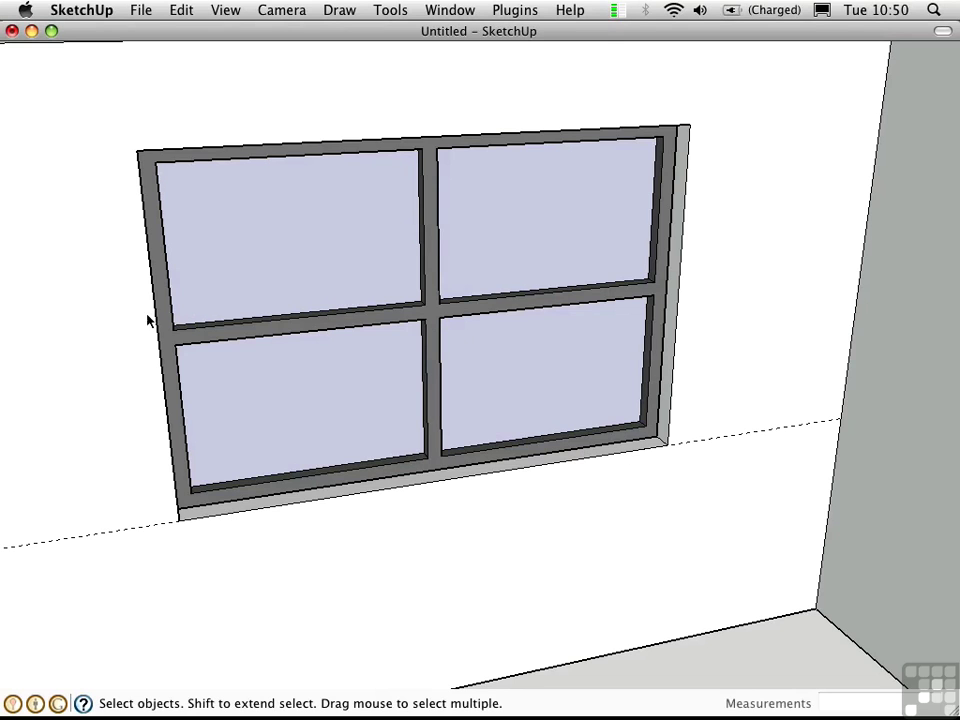
- Copy the window's front frame face and its edges 2" through the frame depth to close the open outer side
middle_click_drag(147, 320, 281, 372)
middle_click_drag(103, 280, 814, 229)
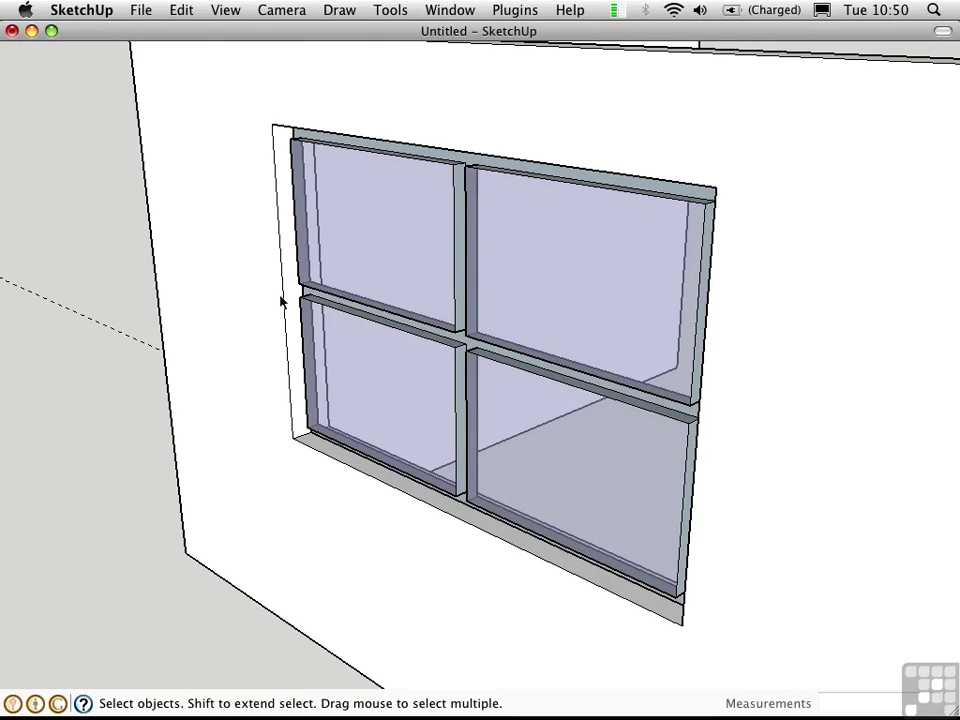
middle_click_drag(660, 390, 62, 379)
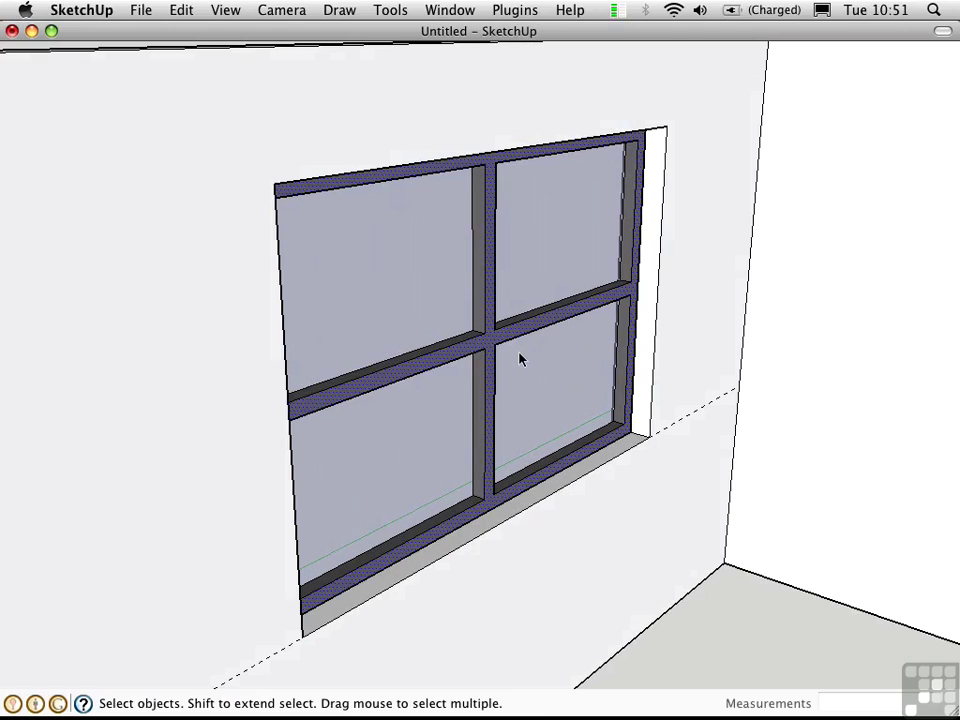
key("m")
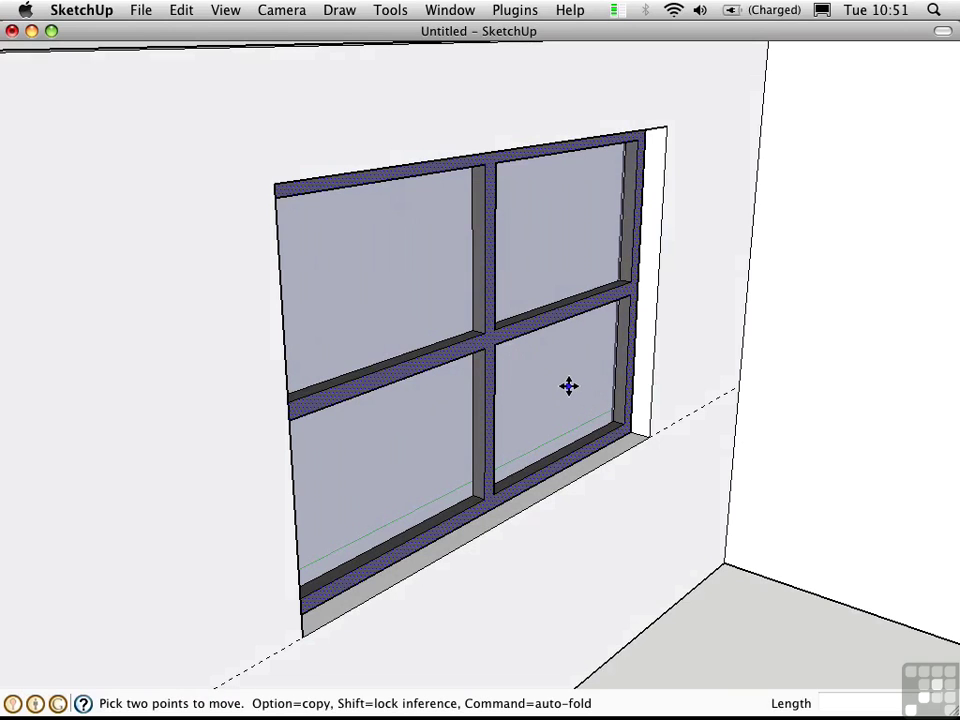
left_click(624, 422)
key("alt")
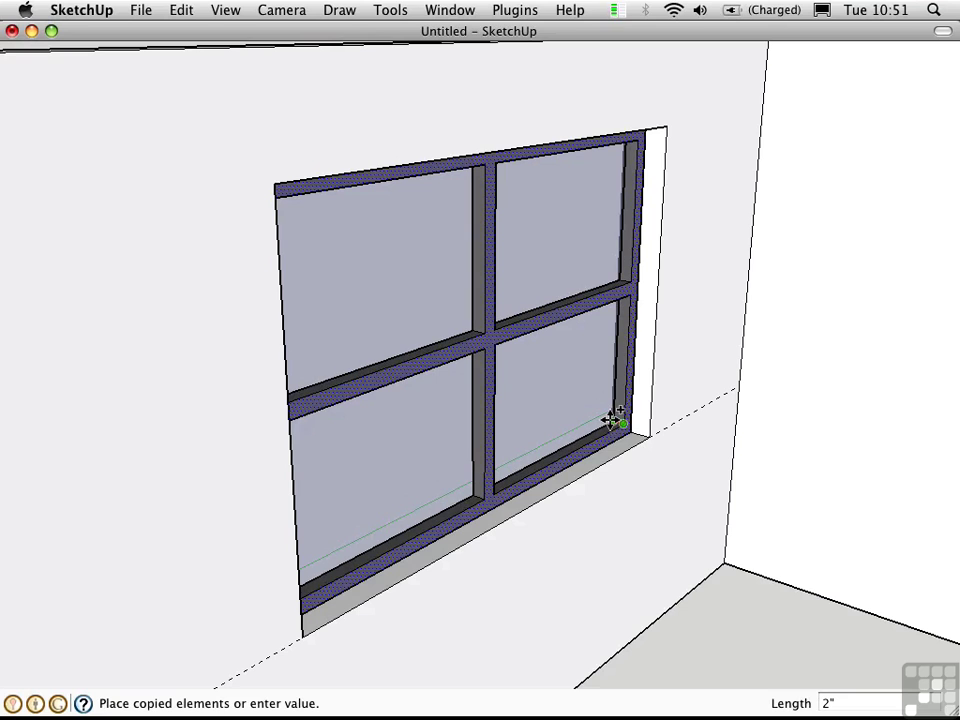
left_click(615, 422)
- Reverse the copied frame face on the outside of the window and clear the selection
middle_click_drag(364, 343, 879, 354)
middle_click_drag(671, 328, 467, 336)
right_click(466, 338)
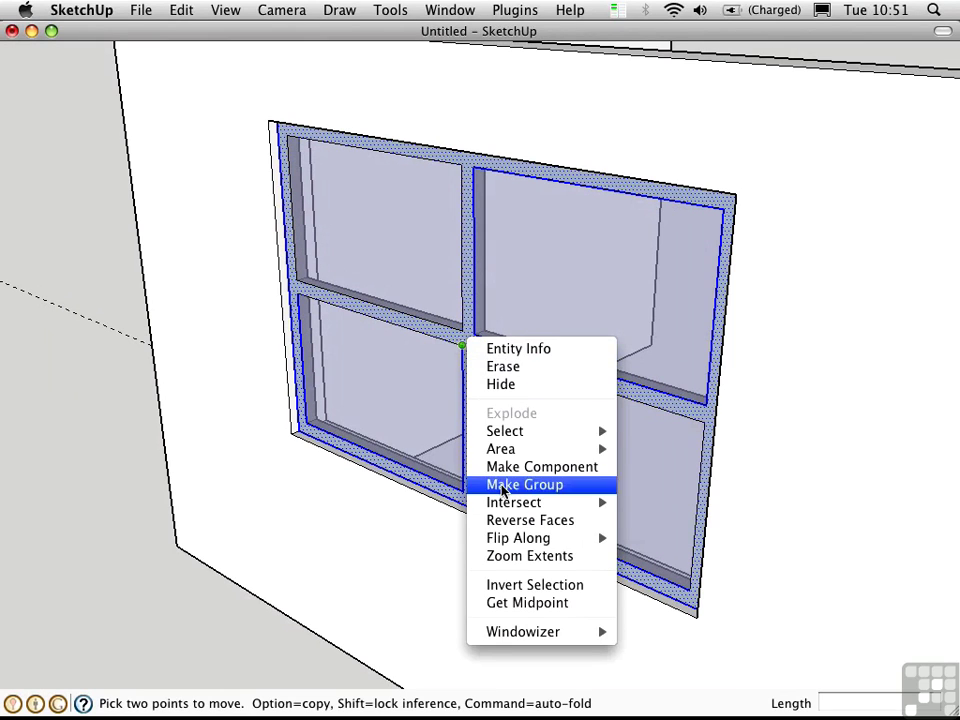
left_click(506, 520)
key("space")
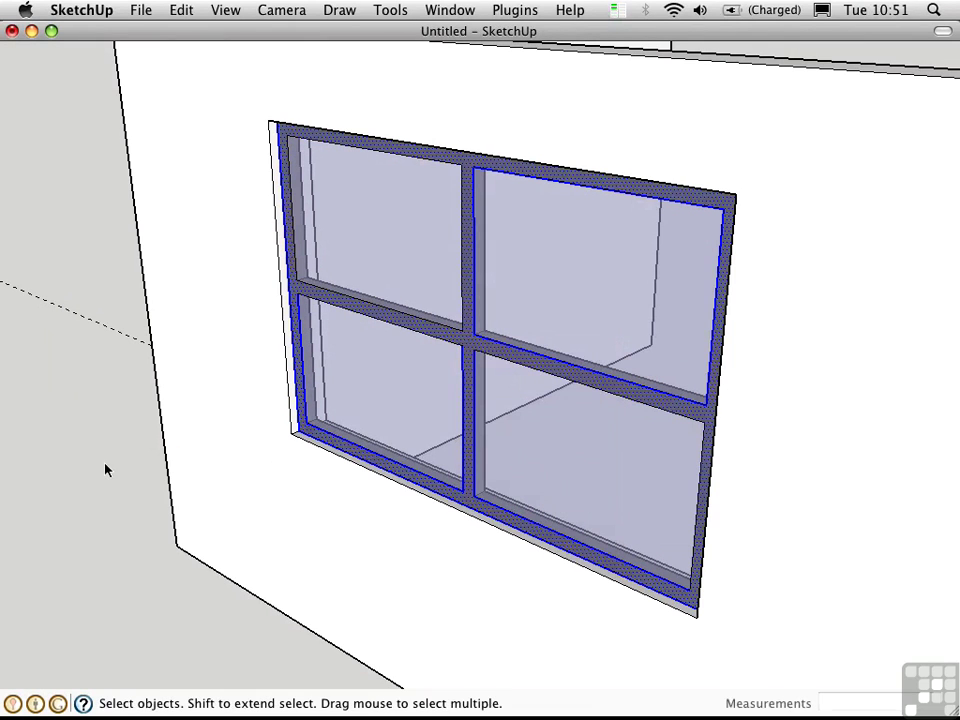
left_click(104, 468)
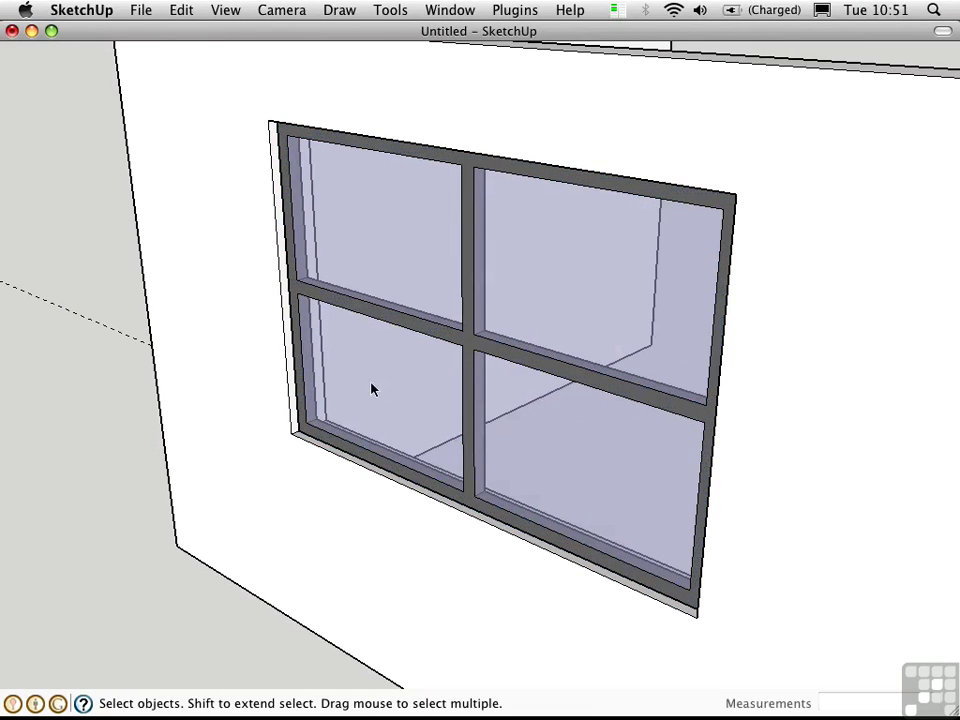
- Select all the connected frame and glass geometry of the window
triple_click(467, 343)
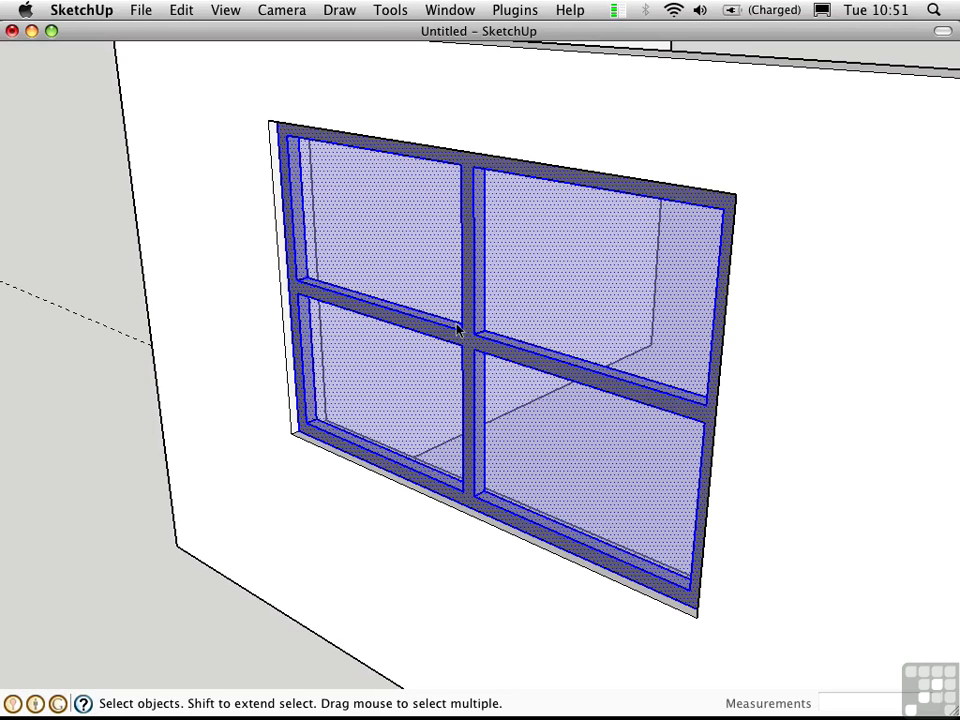
left_click(458, 330)
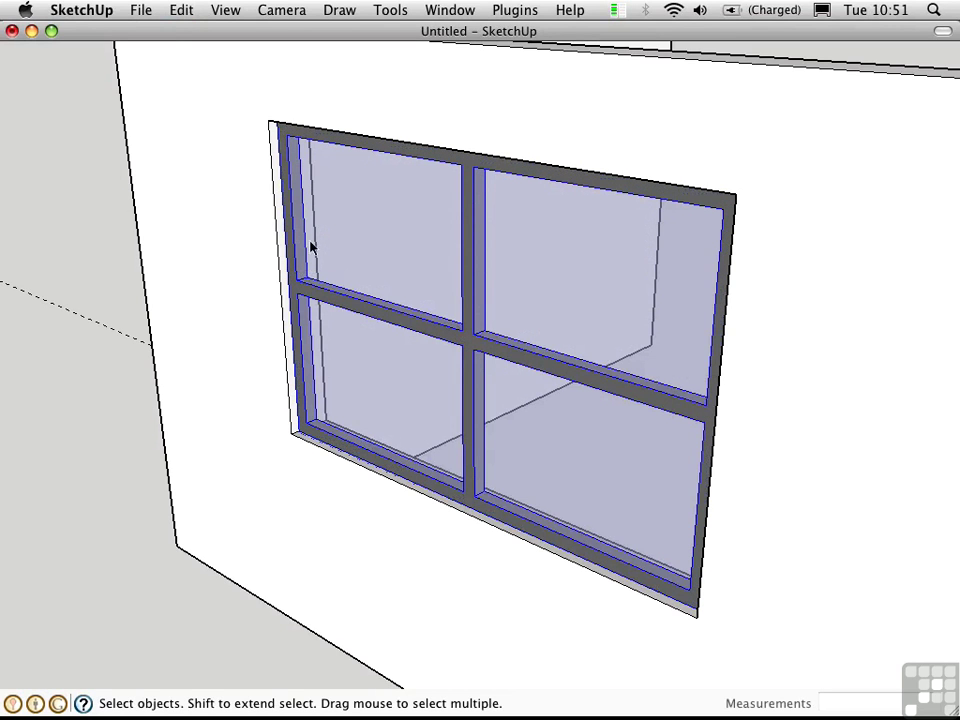